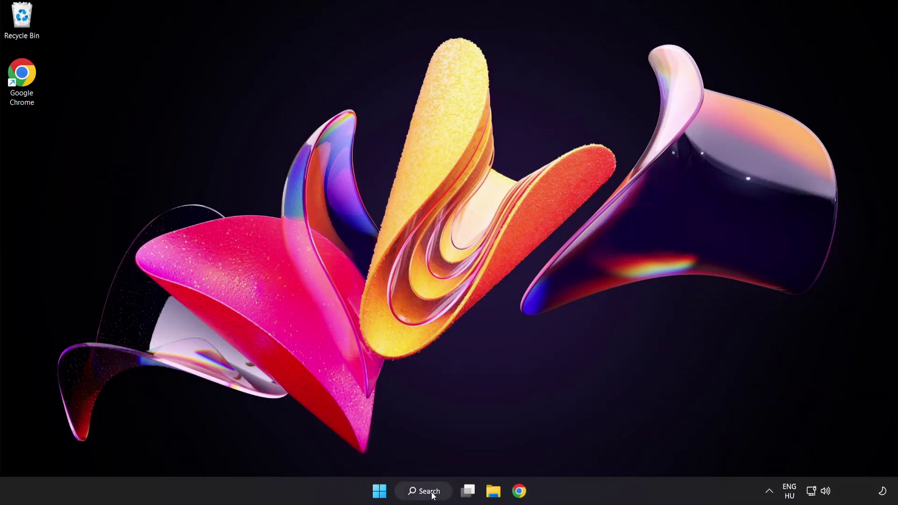
Search Windows for 'device manager'.
{"action": "left_click", "coordinate": [434, 496]}
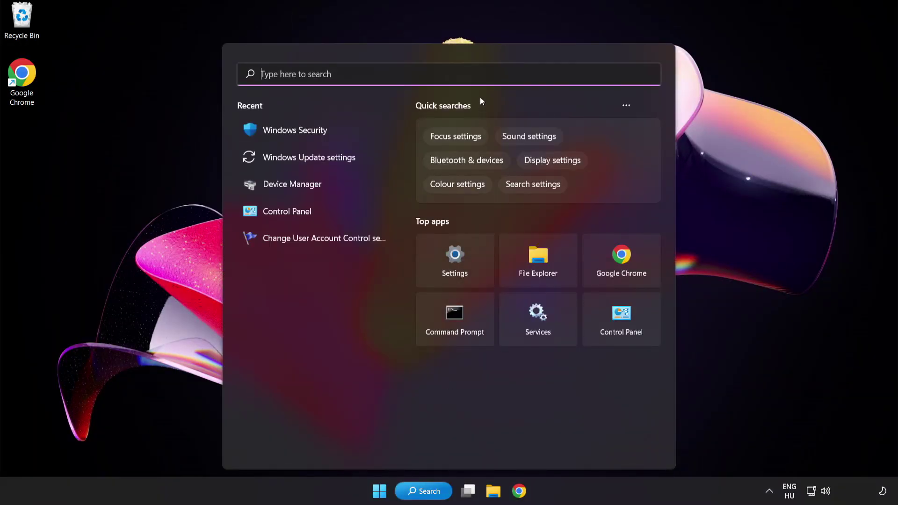
{"action": "type", "text": "devic"}
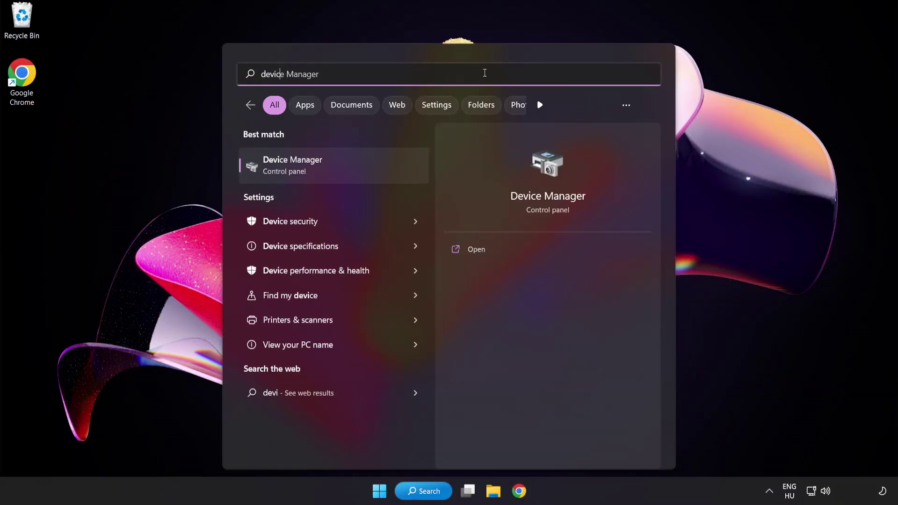
{"action": "type", "text": "e manager"}
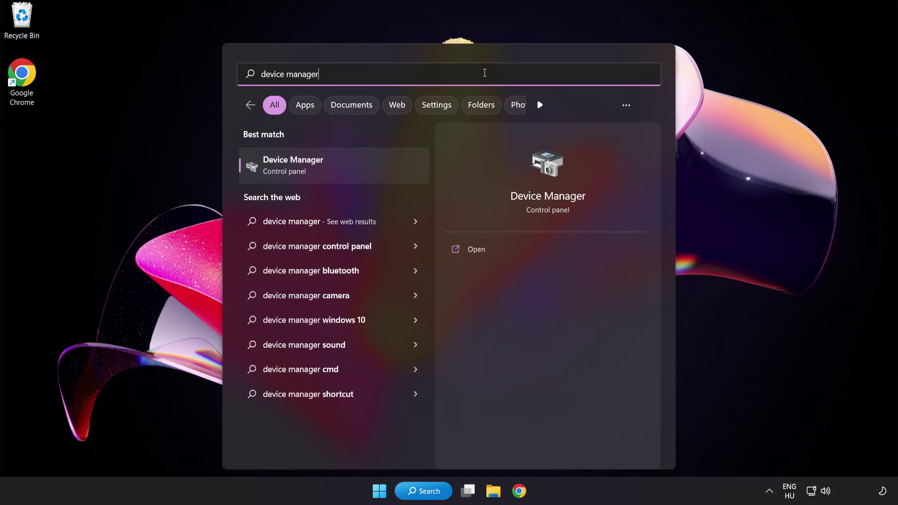
Run an automatic driver update for the VMware SVGA 3D adapter; the best driver is already installed.
{"action": "left_click", "coordinate": [359, 169]}
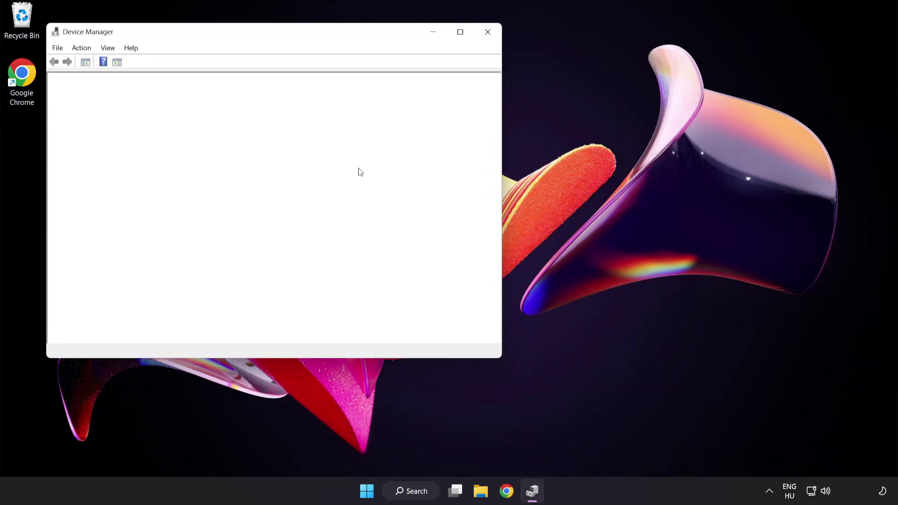
{"action": "left_click_drag", "start_coordinate": [288, 36], "coordinate": [439, 93]}
{"action": "left_click", "coordinate": [254, 191]}
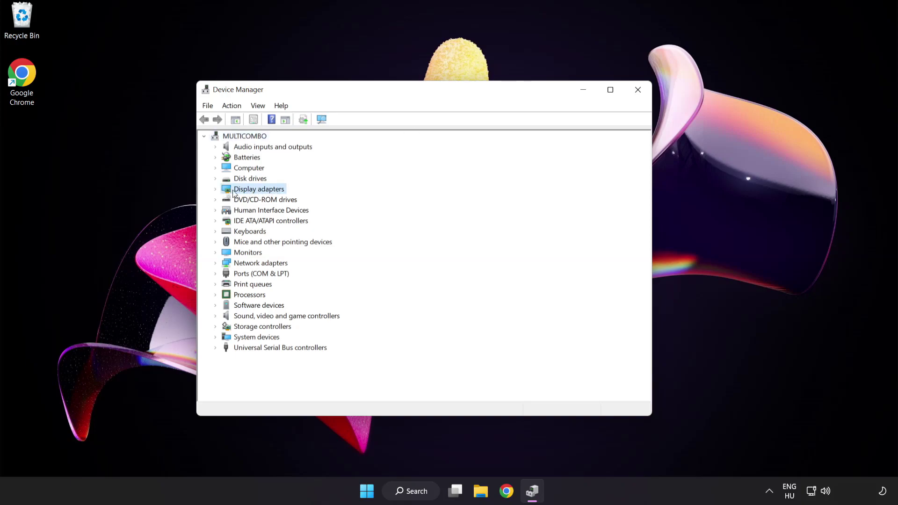
{"action": "left_click", "coordinate": [215, 189]}
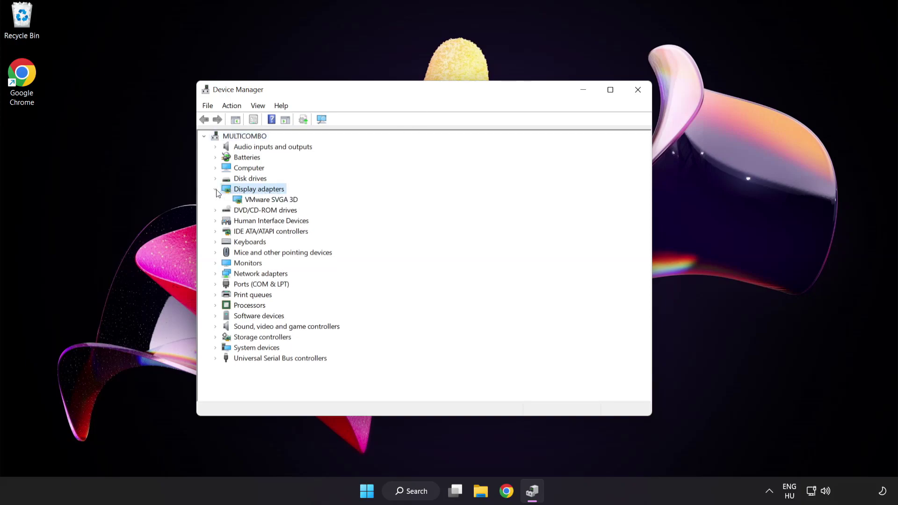
{"action": "left_click", "coordinate": [244, 200]}
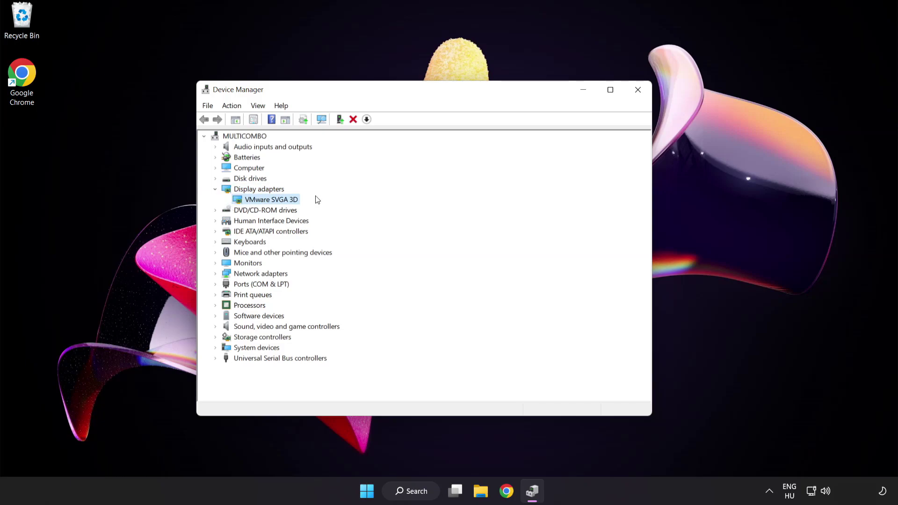
{"action": "right_click", "coordinate": [264, 201]}
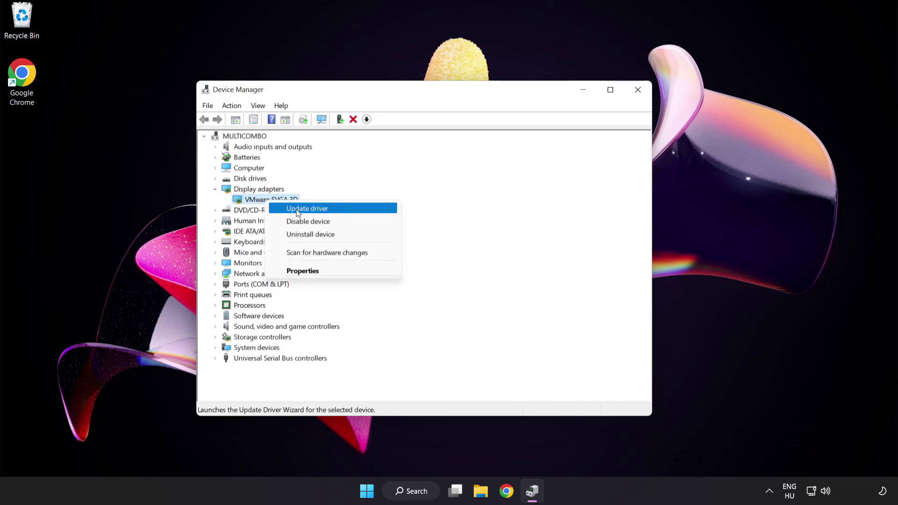
{"action": "left_click", "coordinate": [348, 211]}
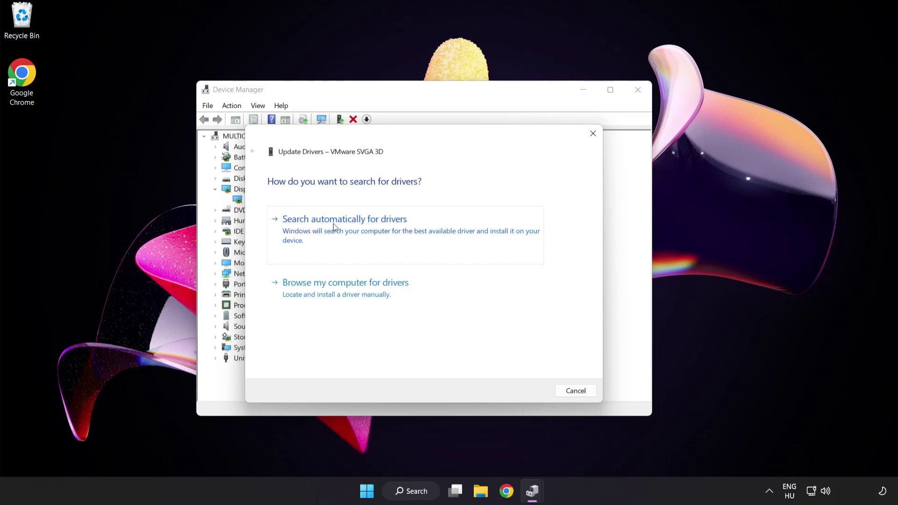
{"action": "left_click", "coordinate": [391, 229]}
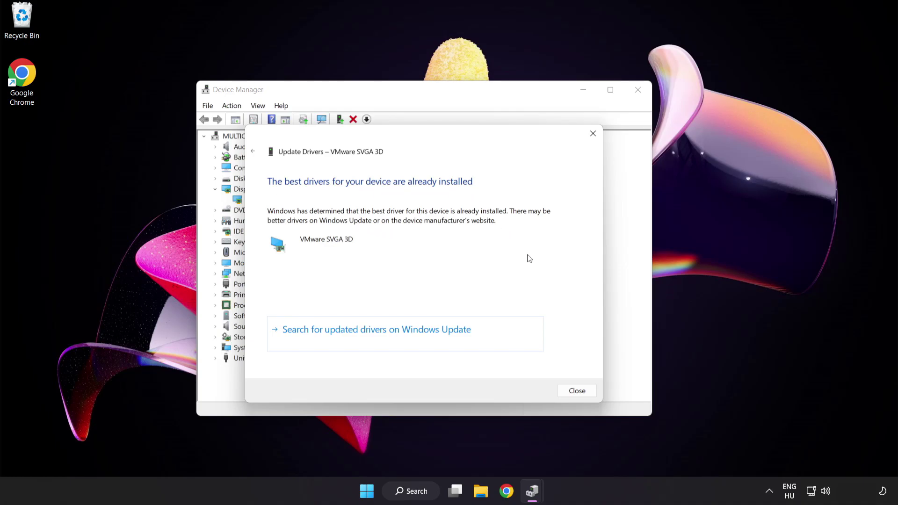
{"action": "left_click", "coordinate": [575, 392]}
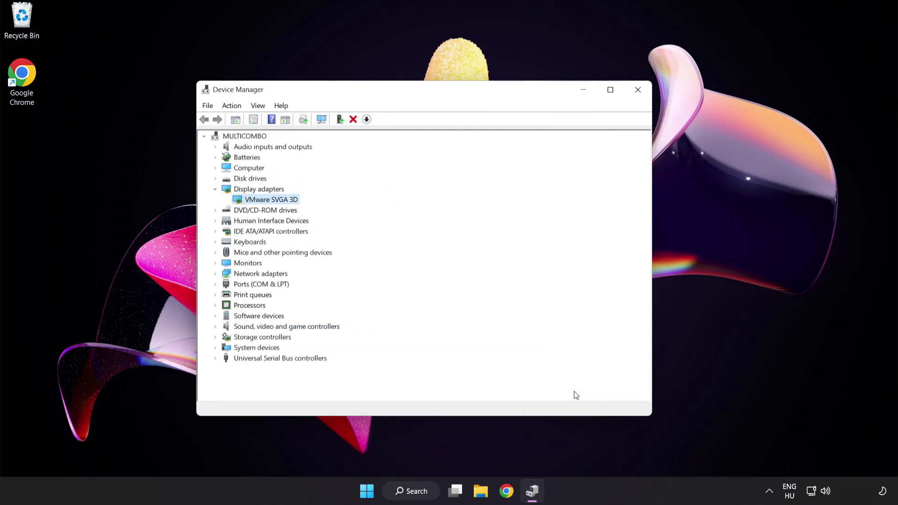
Close Device Manager, check Windows Update until it reports up to date, then close Settings.
{"action": "left_click", "coordinate": [637, 93]}
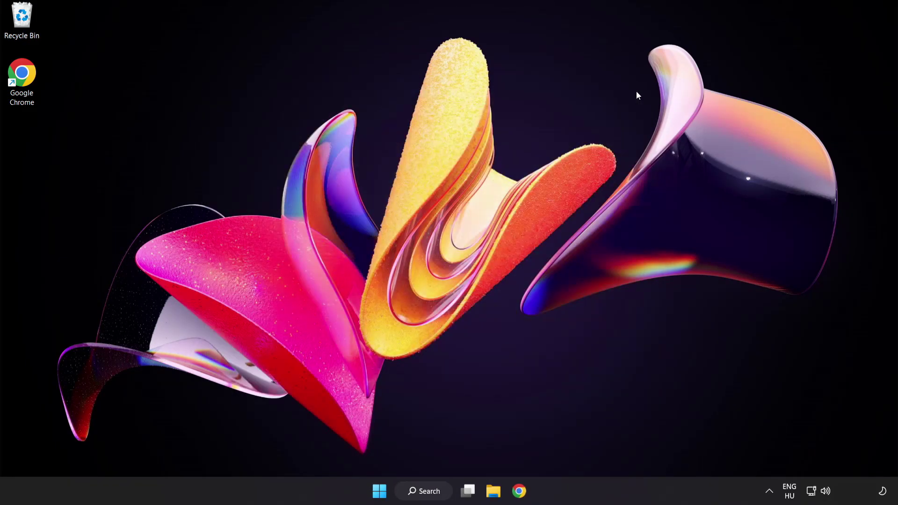
{"action": "left_click", "coordinate": [434, 495]}
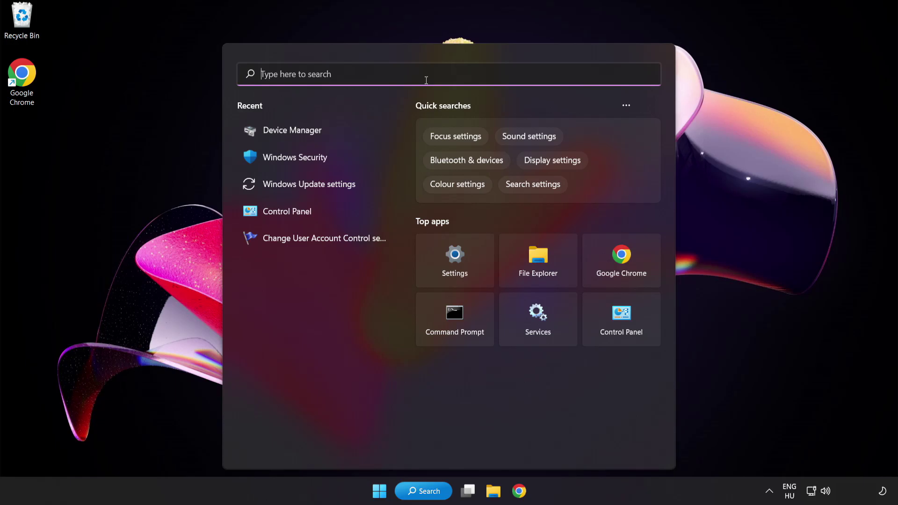
{"action": "type", "text": "update"}
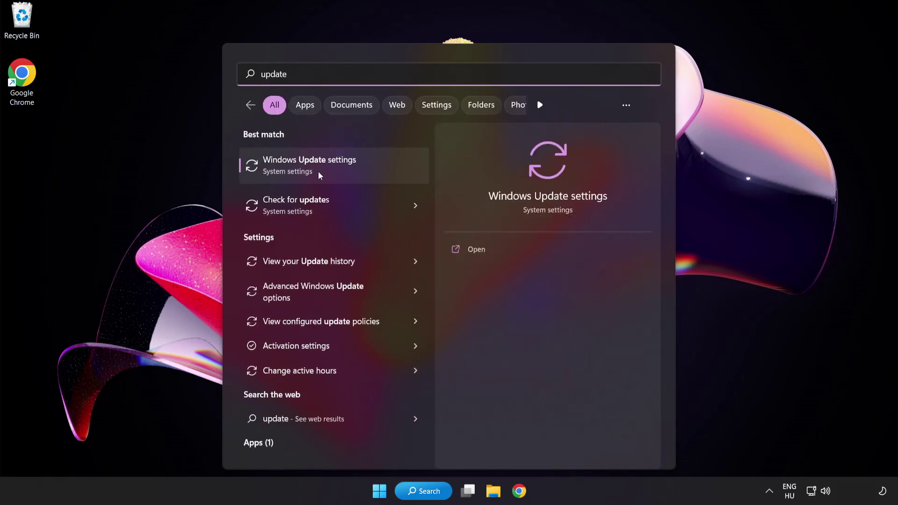
{"action": "left_click", "coordinate": [344, 173]}
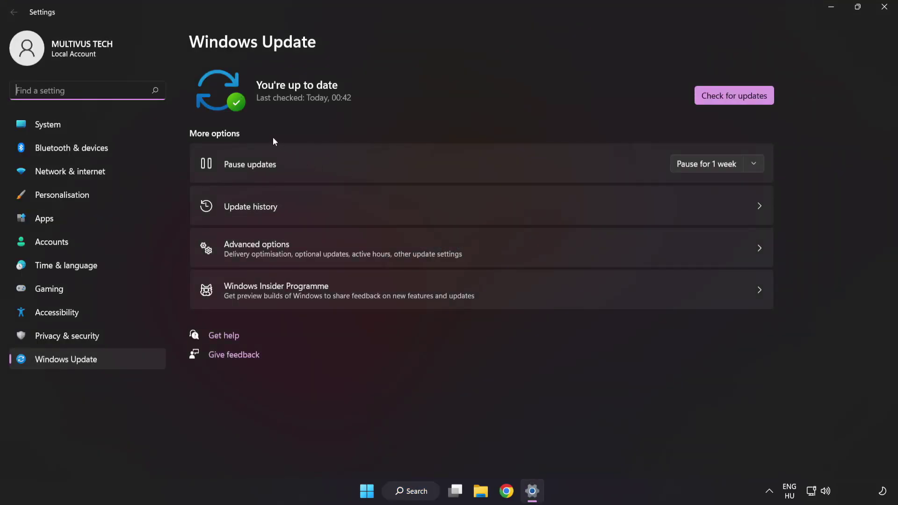
{"action": "left_click", "coordinate": [730, 100]}
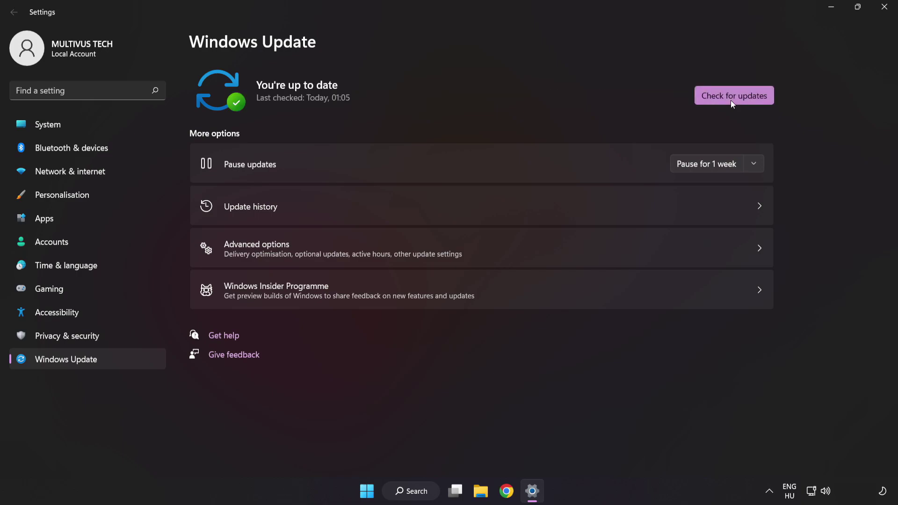
{"action": "left_click", "coordinate": [884, 8]}
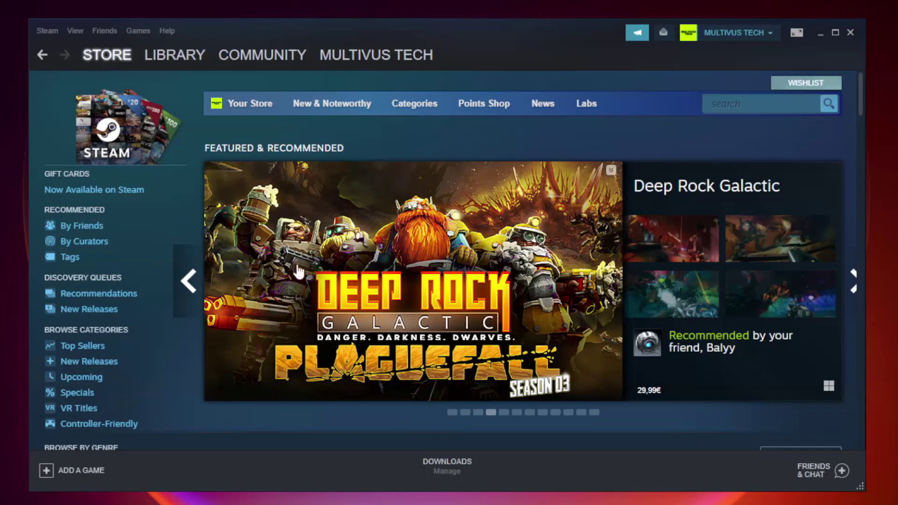
Switch Steam to the Library and bring up the menu for YOUR NOT WORKING GAME.
{"action": "mouse_move", "coordinate": [163, 57]}
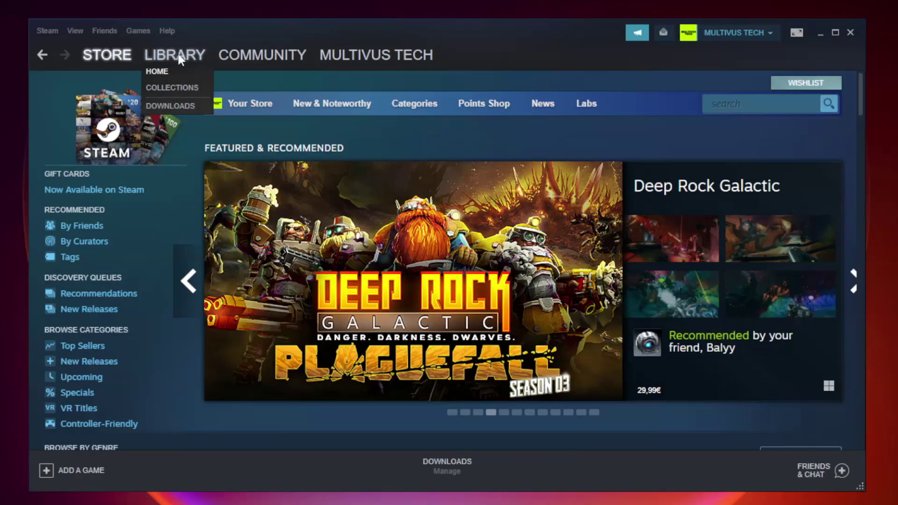
{"action": "left_click", "coordinate": [181, 59]}
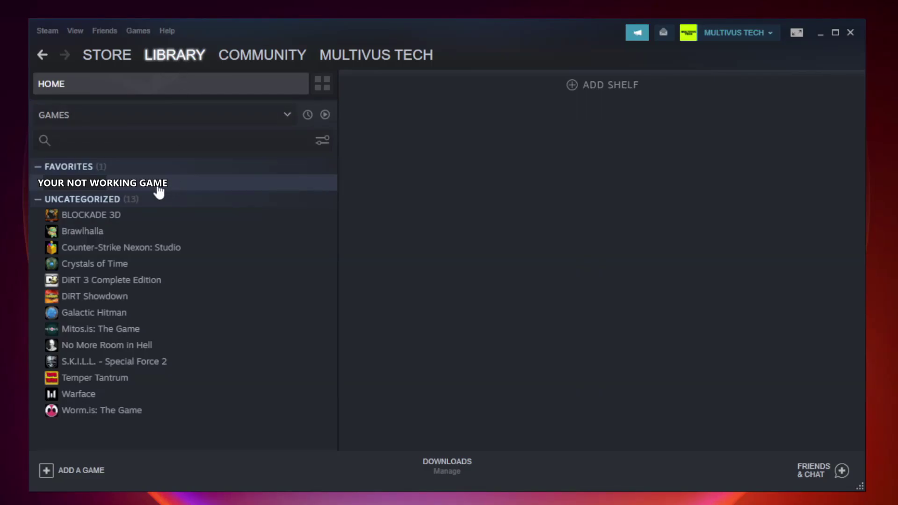
{"action": "right_click", "coordinate": [195, 187]}
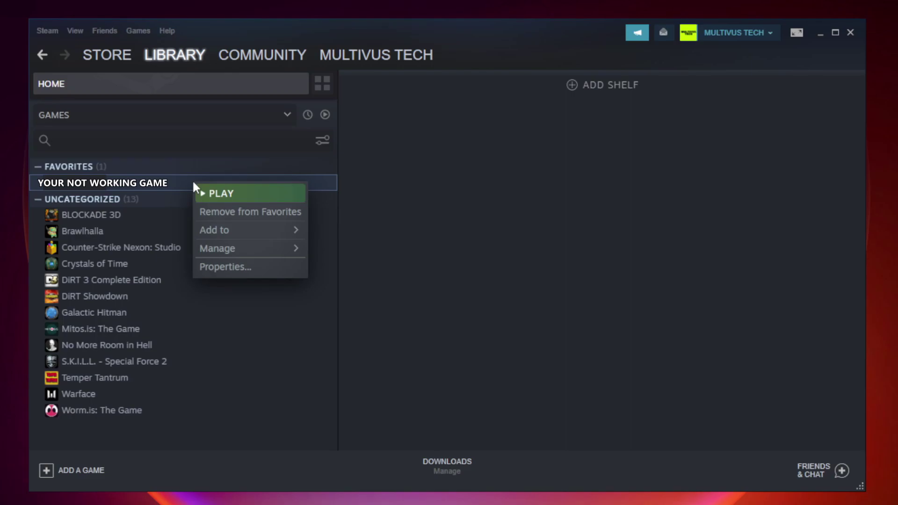
Verify the integrity of the game's local files, validating all 9192 files.
{"action": "left_click", "coordinate": [248, 267]}
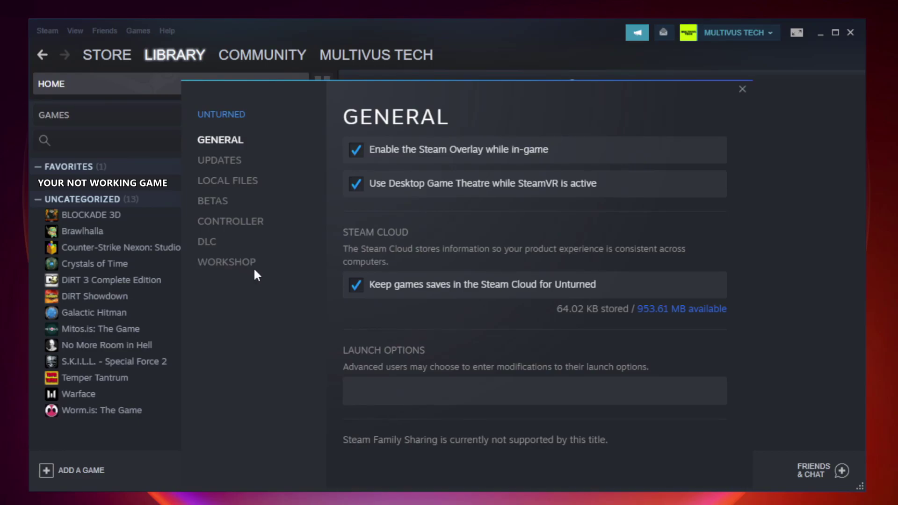
{"action": "left_click", "coordinate": [238, 182]}
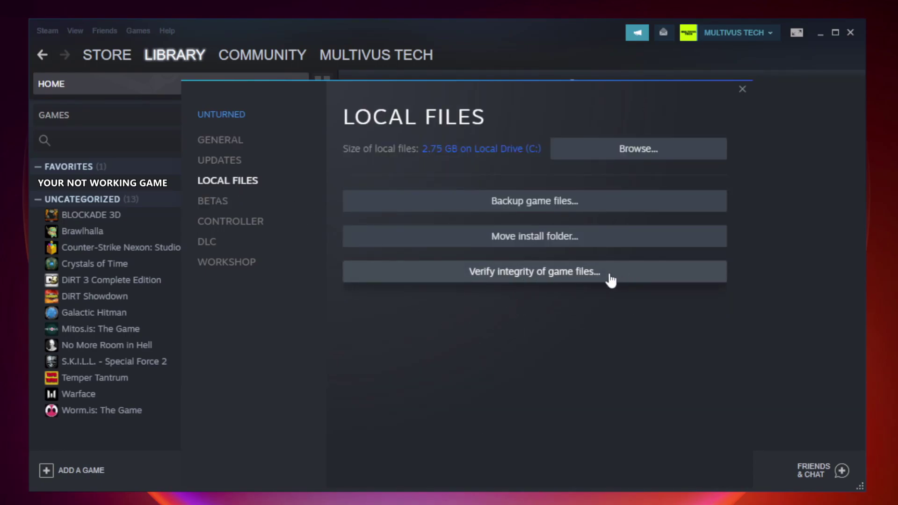
{"action": "left_click", "coordinate": [543, 280]}
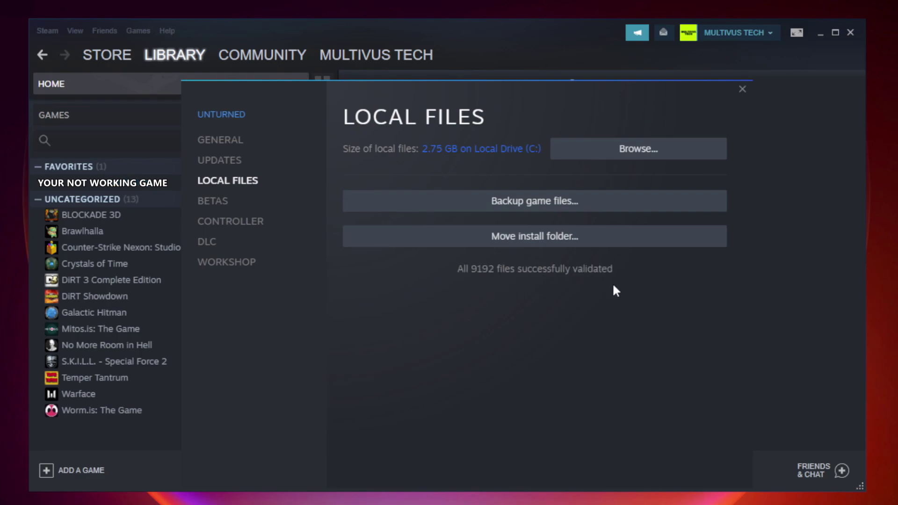
Browse to the game's install folder and open the YOUR NOT WORKING GAME shortcut's Properties.
{"action": "left_click", "coordinate": [642, 149]}
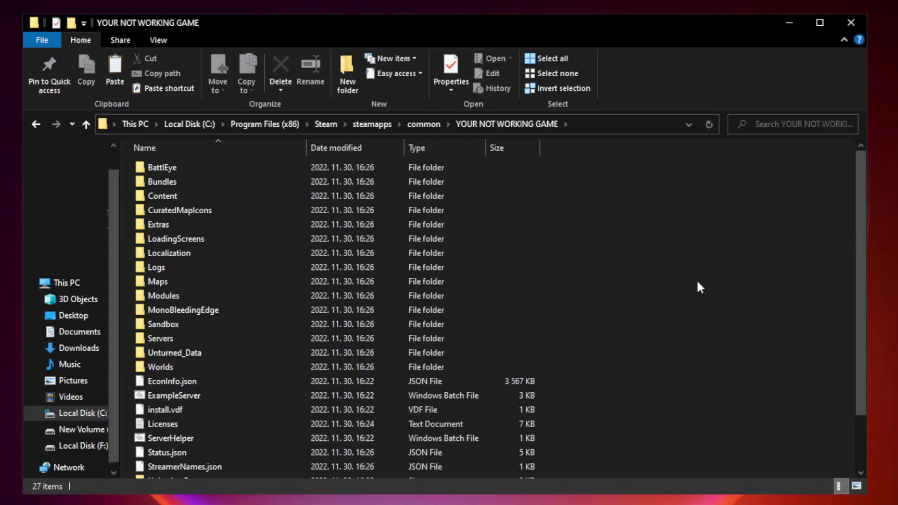
{"action": "left_click_drag", "start_coordinate": [861, 245], "coordinate": [862, 322]}
{"action": "left_click", "coordinate": [349, 469]}
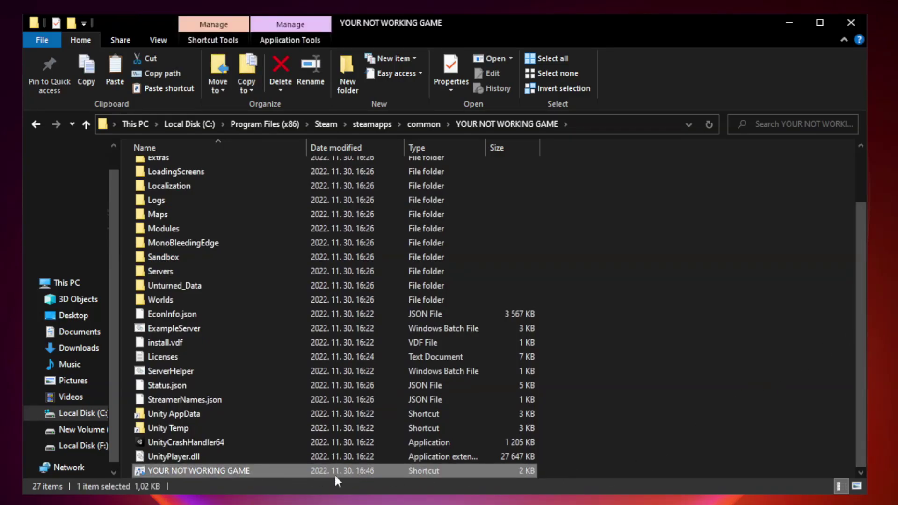
{"action": "right_click", "coordinate": [305, 471]}
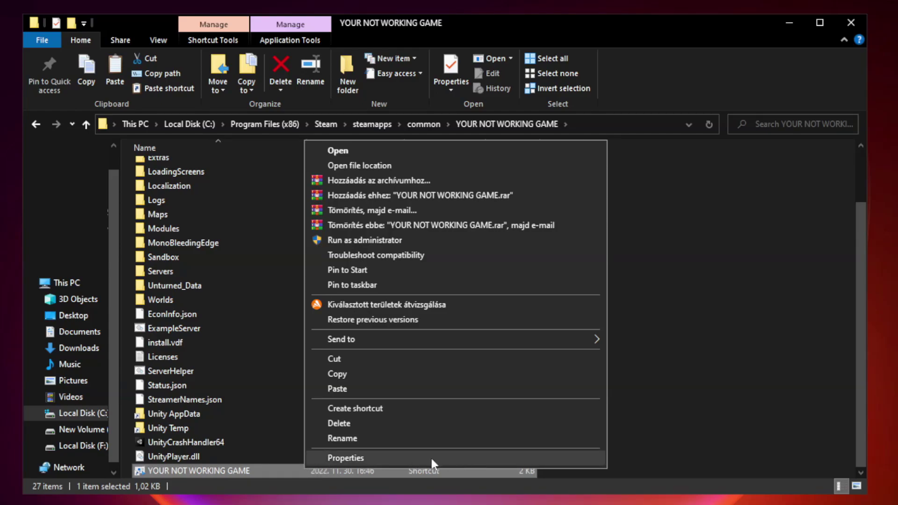
{"action": "left_click", "coordinate": [452, 458]}
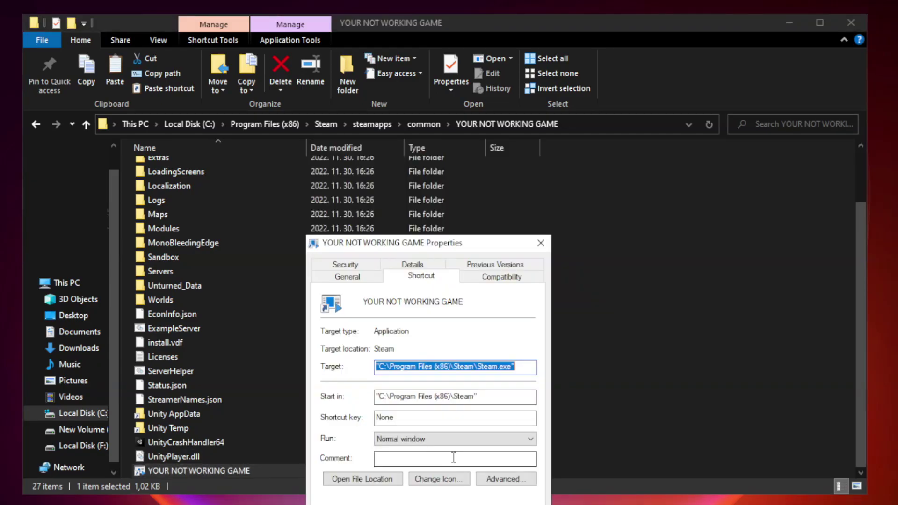
{"action": "left_click_drag", "start_coordinate": [445, 250], "coordinate": [446, 103]}
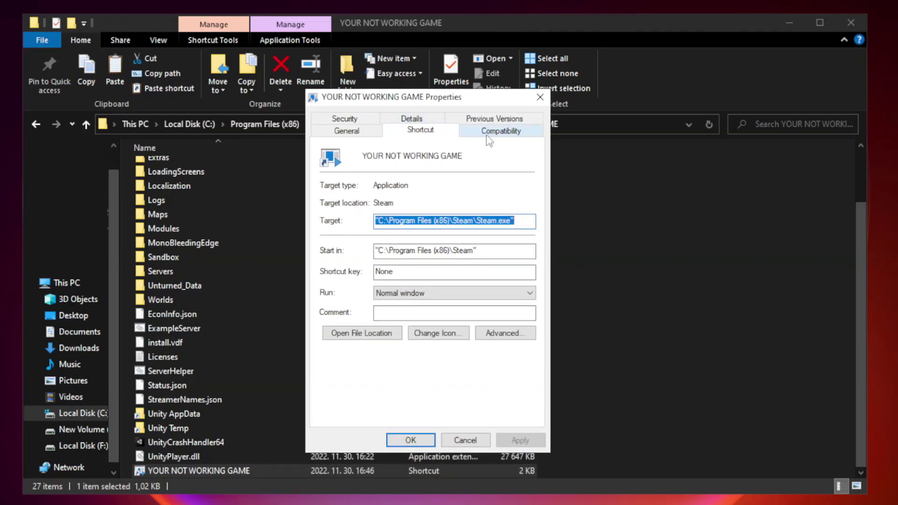
Set the shortcut to Windows 8 compatibility mode and run as administrator, with fullscreen optimizations disabled.
{"action": "left_click", "coordinate": [500, 132]}
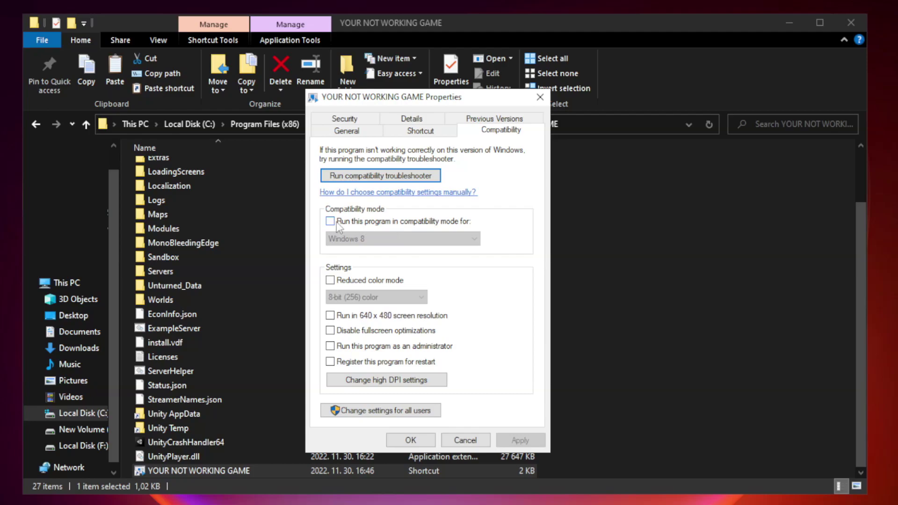
{"action": "left_click", "coordinate": [357, 223]}
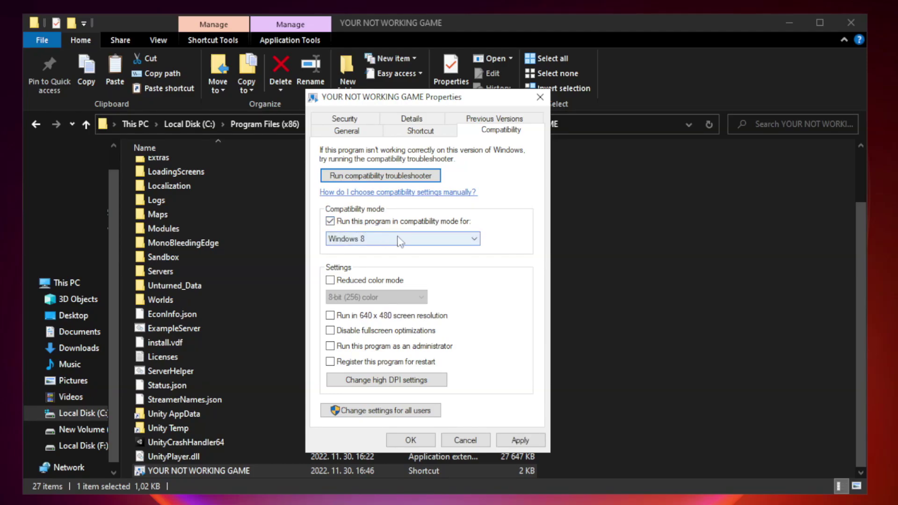
{"action": "left_click", "coordinate": [378, 238]}
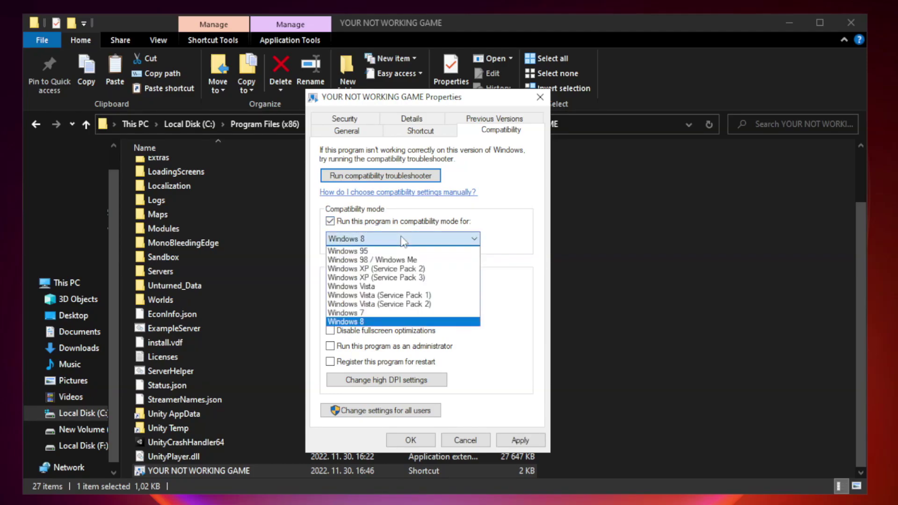
{"action": "left_click", "coordinate": [379, 322]}
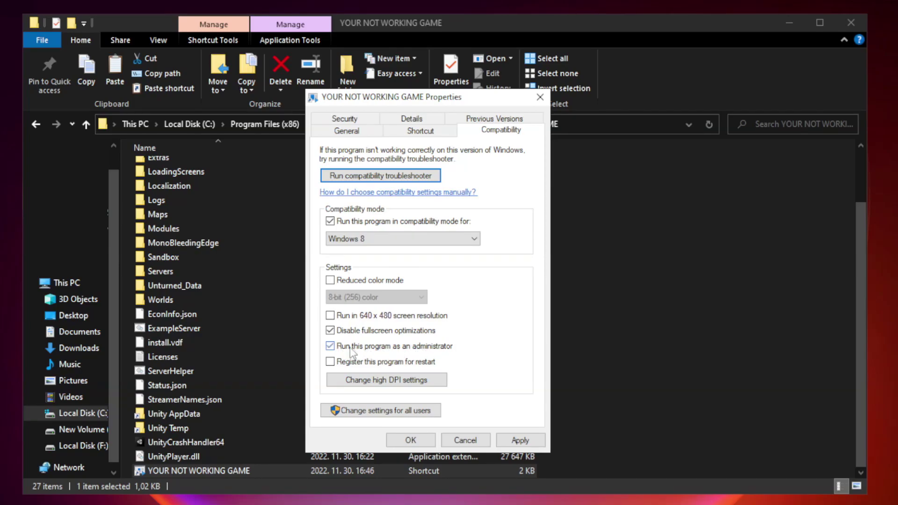
{"action": "left_click", "coordinate": [519, 441]}
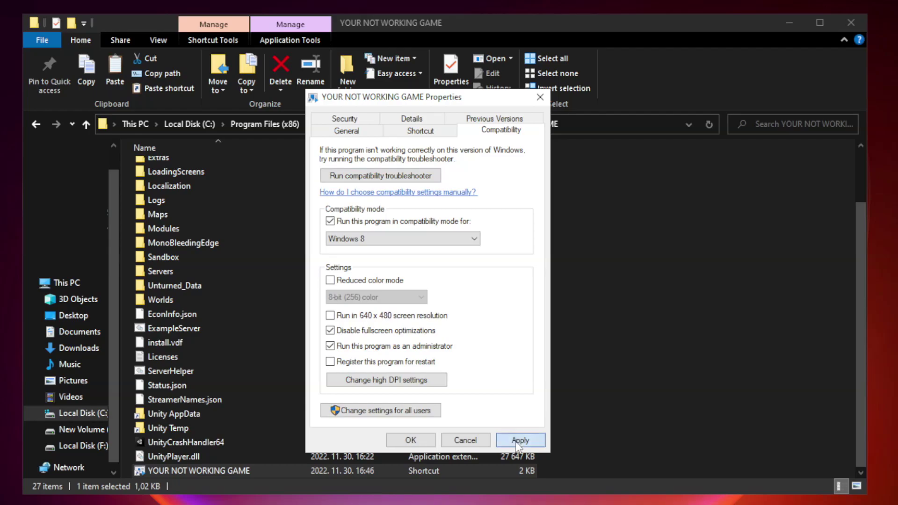
{"action": "left_click", "coordinate": [410, 440]}
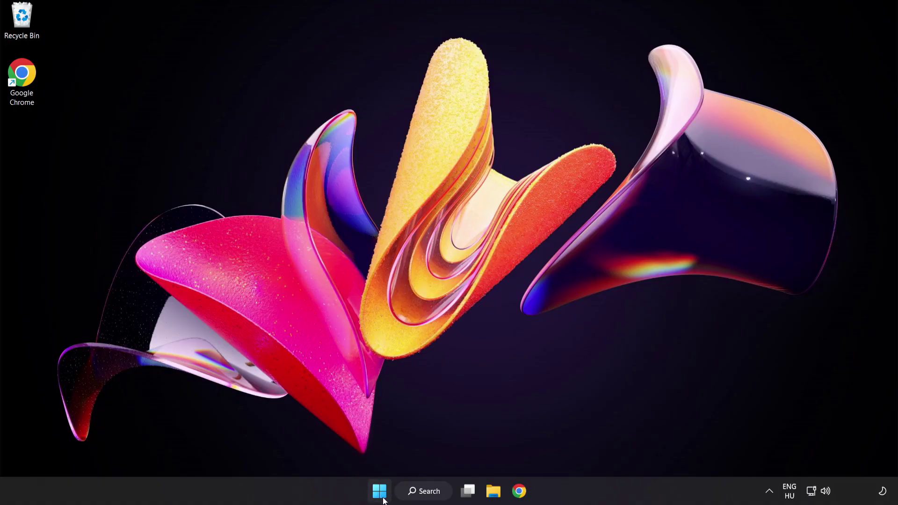
In Task Manager's Startup tab, disable Cortana, Phone Link, Terminal and Windows Security notification icon.
{"action": "right_click", "coordinate": [382, 493]}
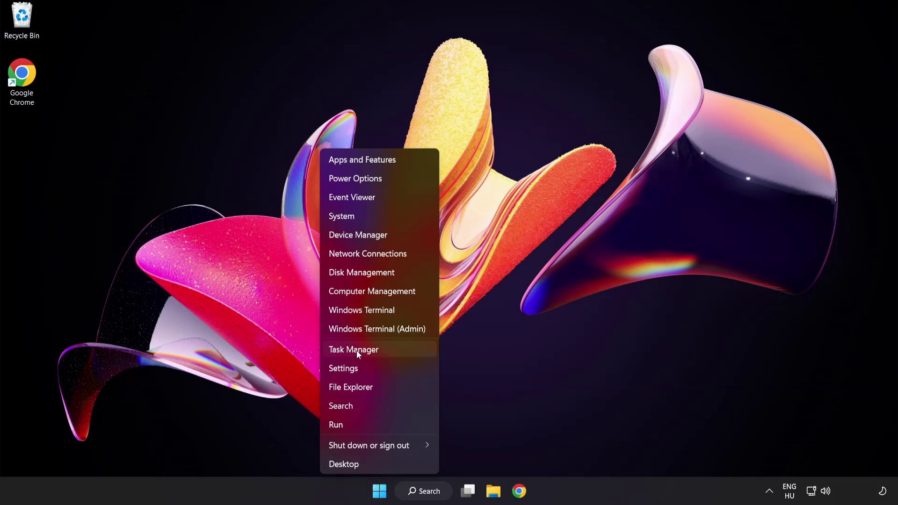
{"action": "left_click", "coordinate": [388, 351]}
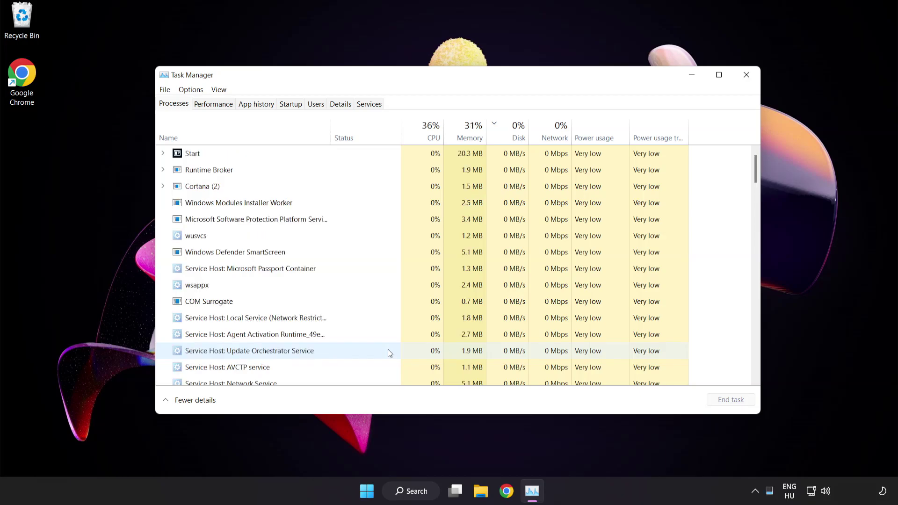
{"action": "left_click", "coordinate": [291, 104]}
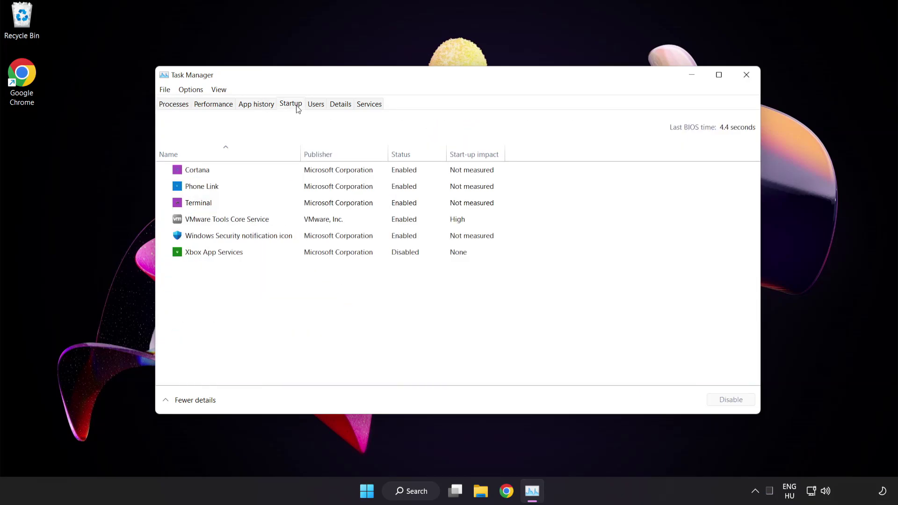
{"action": "left_click", "coordinate": [298, 175]}
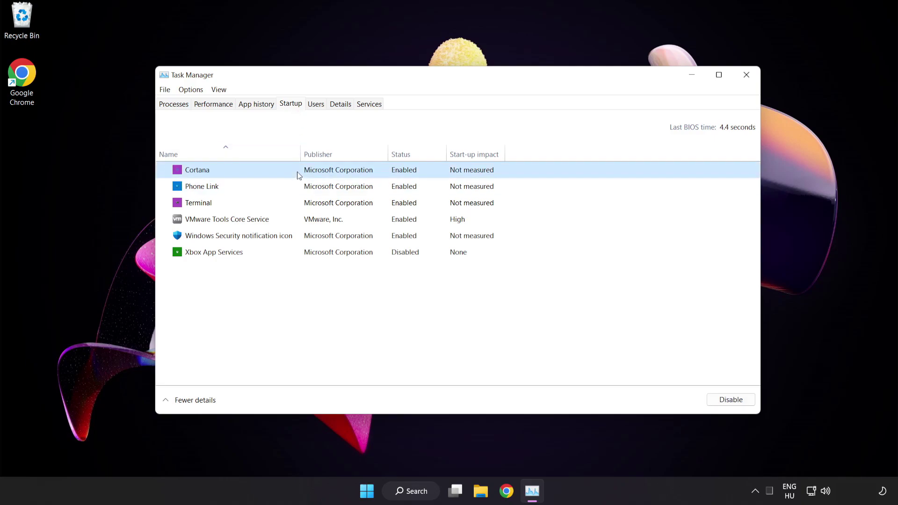
{"action": "left_click", "coordinate": [736, 405]}
{"action": "left_click", "coordinate": [277, 185]}
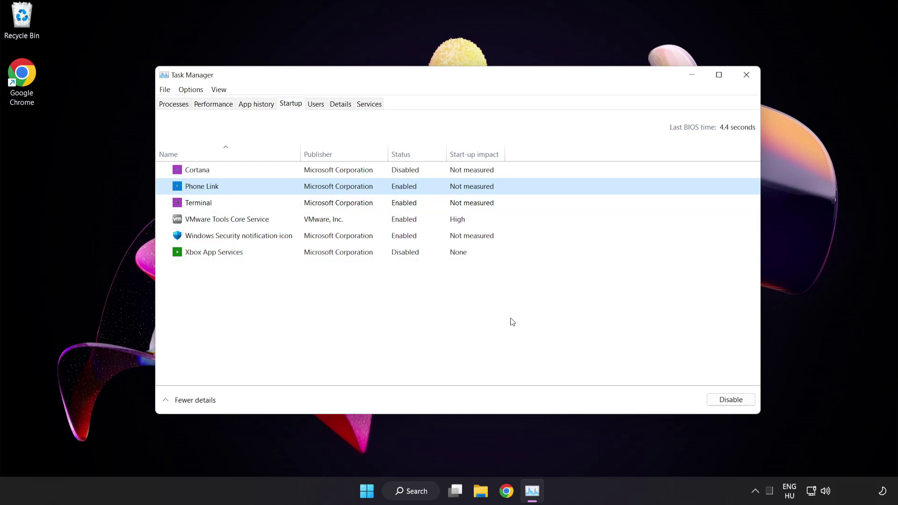
{"action": "left_click", "coordinate": [725, 404]}
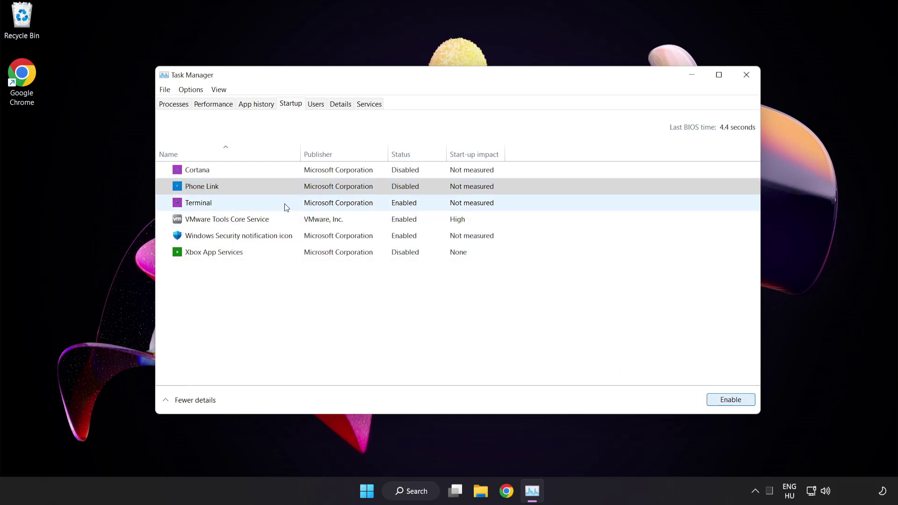
{"action": "left_click", "coordinate": [286, 207]}
{"action": "left_click", "coordinate": [730, 400]}
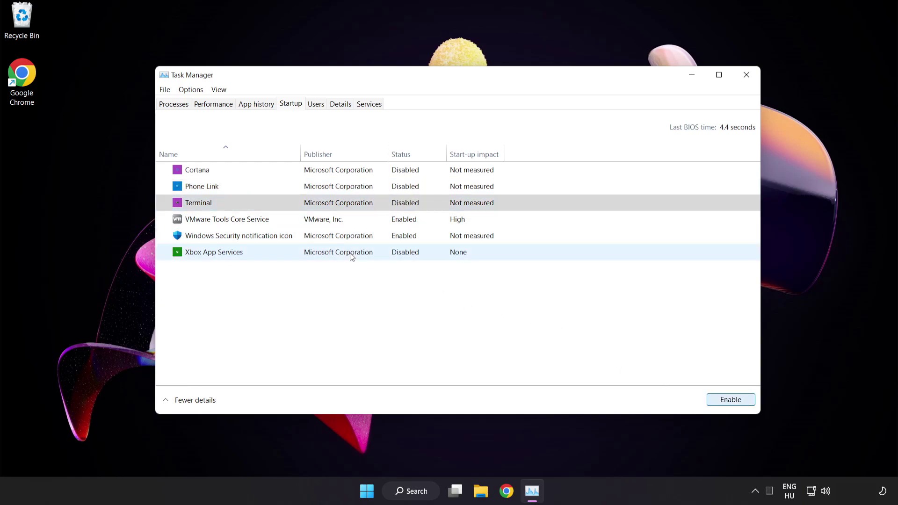
{"action": "left_click", "coordinate": [305, 239]}
{"action": "left_click", "coordinate": [722, 401]}
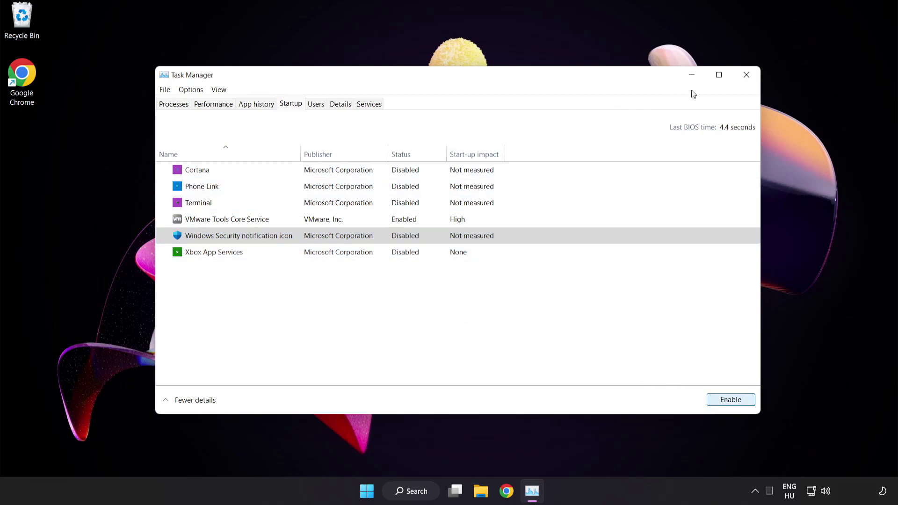
Close Task Manager and download the DirectX End-User Runtime Web Installer in Chrome.
{"action": "left_click", "coordinate": [746, 75]}
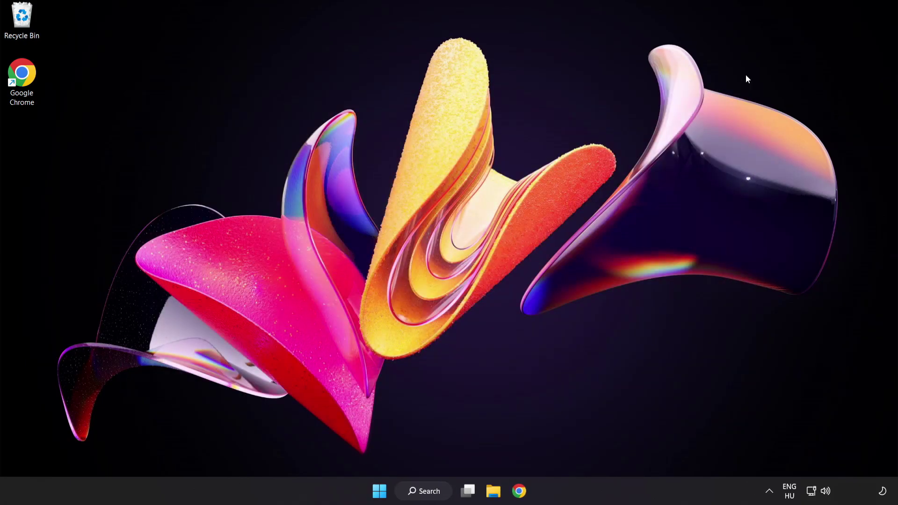
{"action": "left_click", "coordinate": [518, 491]}
{"action": "left_click", "coordinate": [300, 29]}
{"action": "left_click", "coordinate": [300, 28]}
{"action": "left_click", "coordinate": [627, 374]}
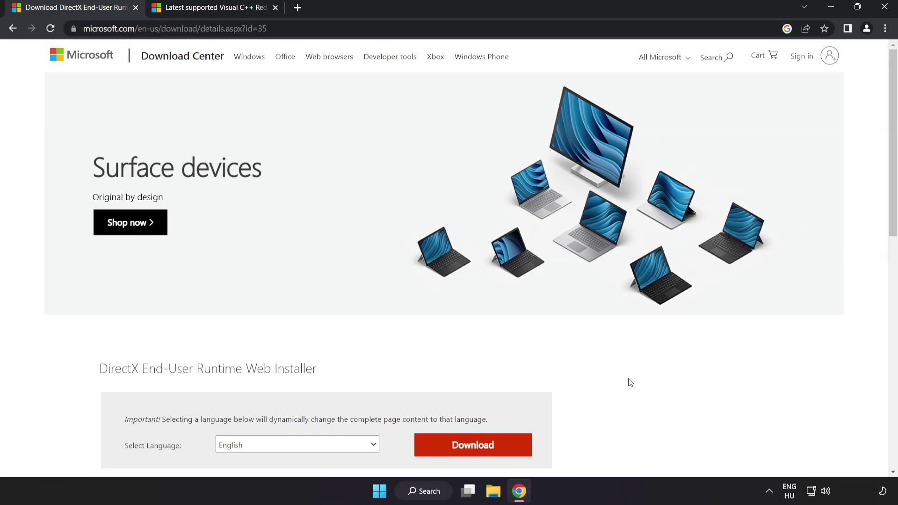
{"action": "scroll", "coordinate": [608, 374], "scroll_direction": "down", "scroll_amount": 2}
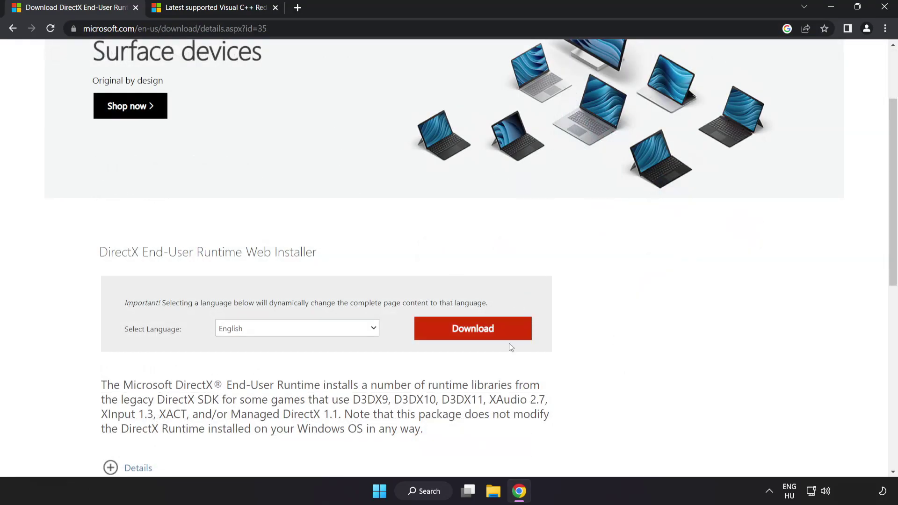
{"action": "left_click", "coordinate": [482, 338]}
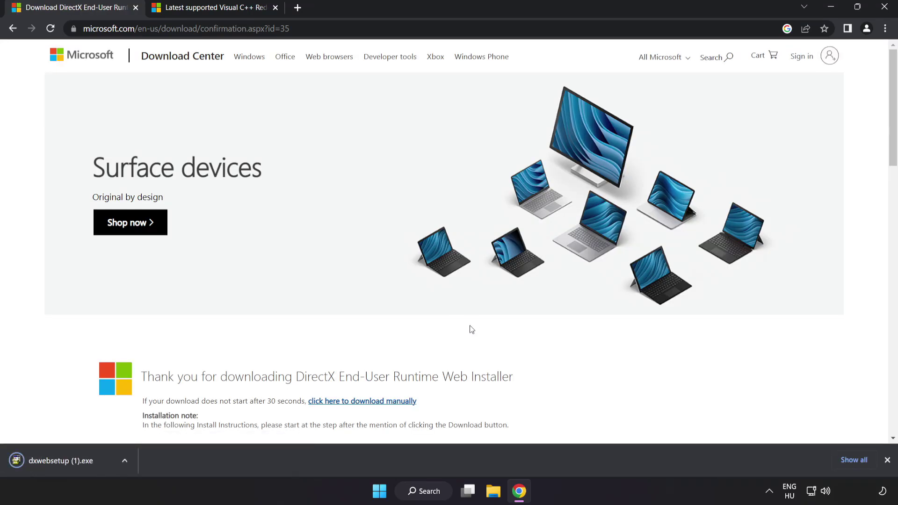
Run DirectX setup, accepting the license and declining the Bing Bar, through to completion.
{"action": "left_click", "coordinate": [75, 461]}
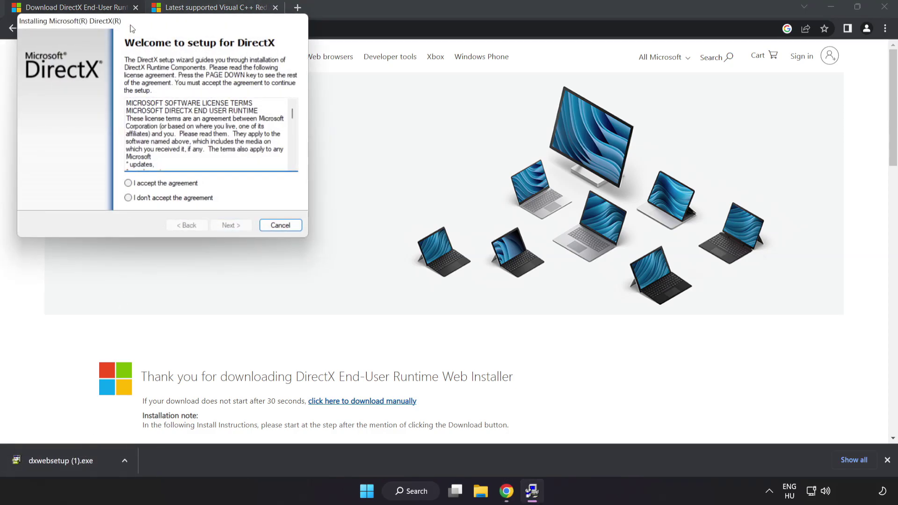
{"action": "left_click_drag", "start_coordinate": [133, 21], "coordinate": [409, 117]}
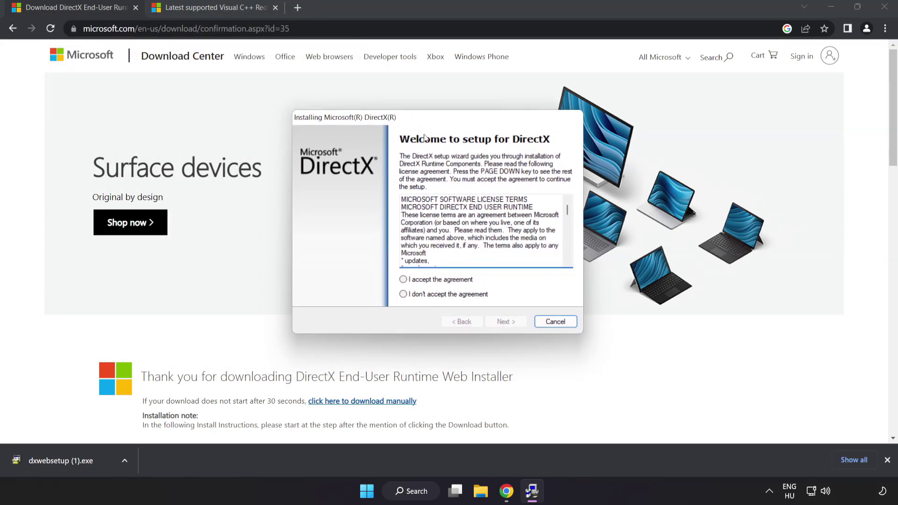
{"action": "left_click_drag", "start_coordinate": [565, 213], "coordinate": [573, 262]}
{"action": "left_click", "coordinate": [420, 281]}
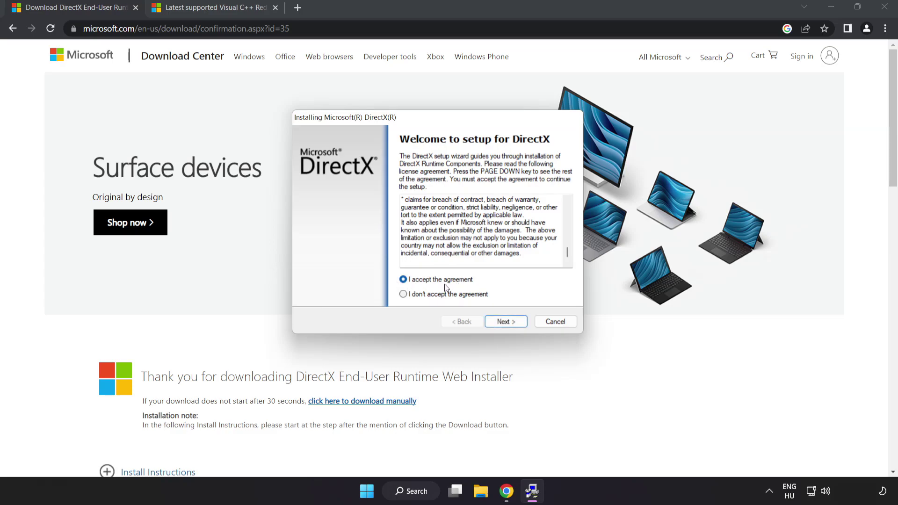
{"action": "left_click", "coordinate": [507, 322]}
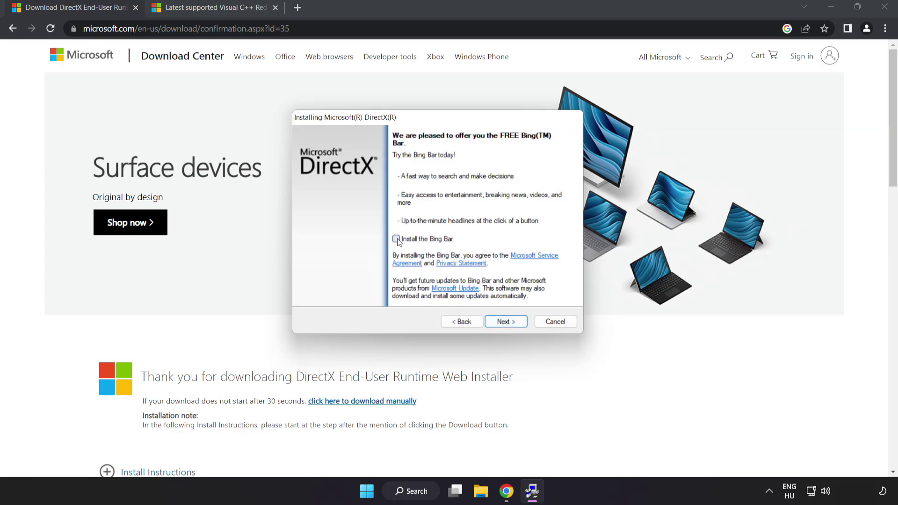
{"action": "left_click", "coordinate": [508, 321]}
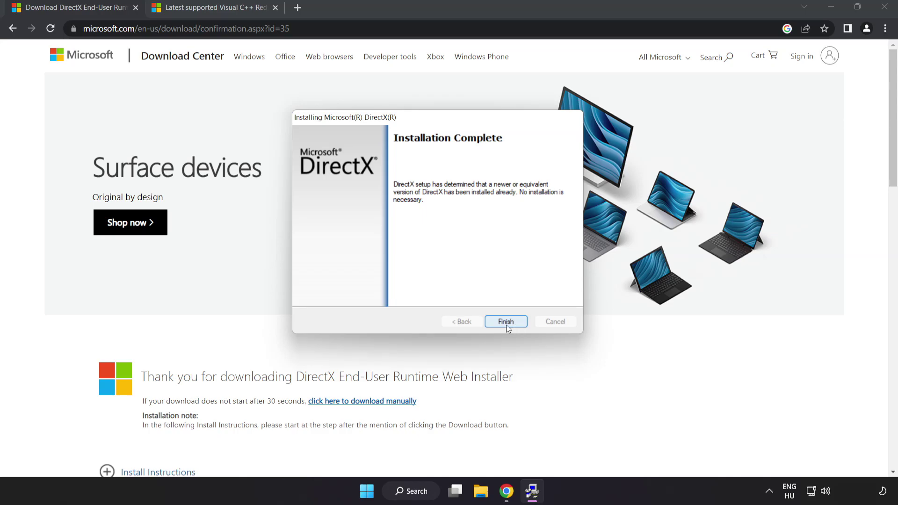
{"action": "left_click", "coordinate": [506, 323]}
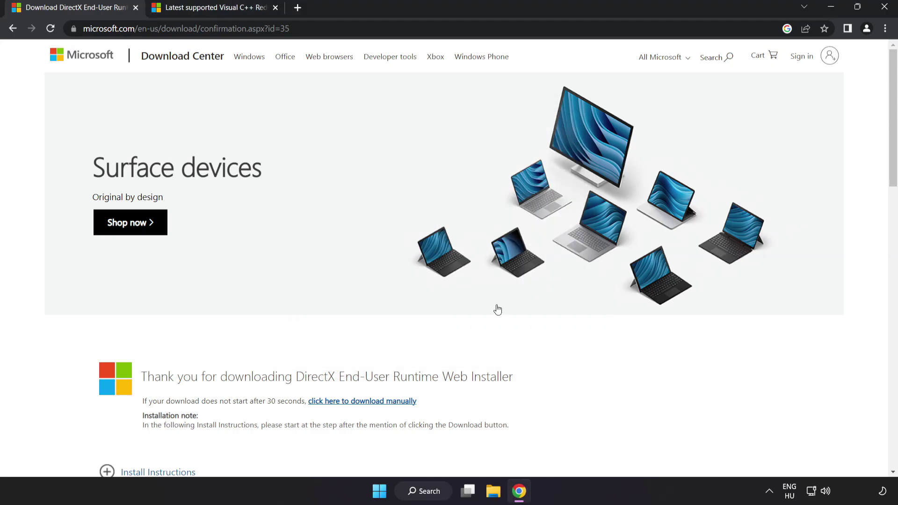
Close the DirectX tab and download the ARM64, x86 and x64 Visual C++ Redistributable installers.
{"action": "left_click", "coordinate": [135, 8]}
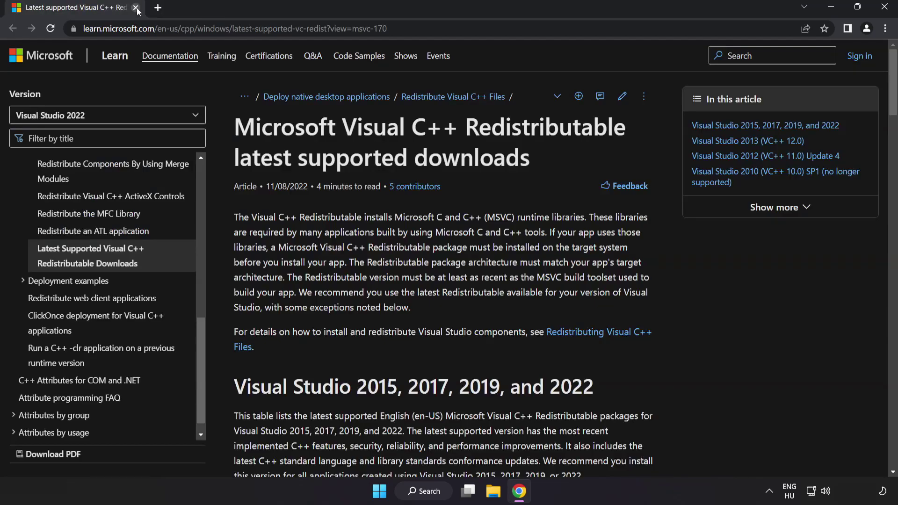
{"action": "left_click", "coordinate": [419, 27]}
{"action": "left_click", "coordinate": [418, 27]}
{"action": "left_click", "coordinate": [450, 139]}
{"action": "left_click_drag", "start_coordinate": [891, 86], "coordinate": [885, 132]}
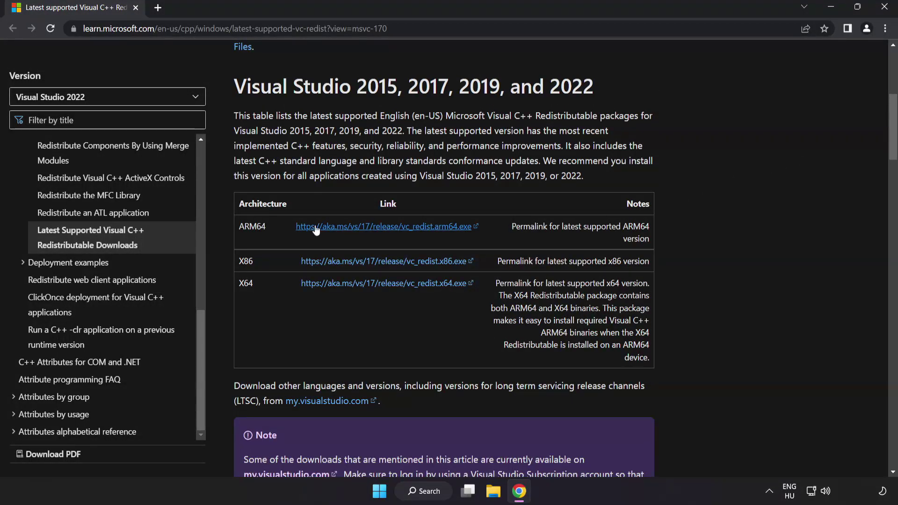
{"action": "left_click", "coordinate": [372, 229]}
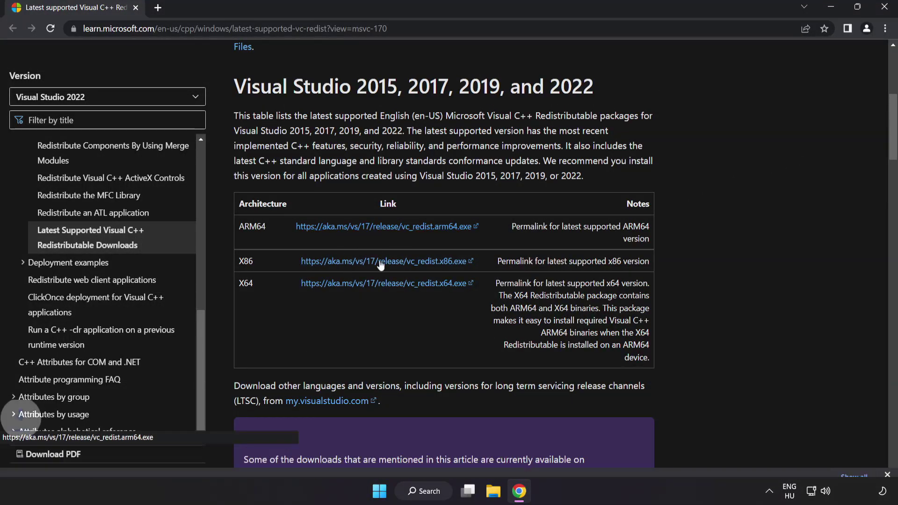
{"action": "left_click", "coordinate": [380, 261]}
{"action": "left_click", "coordinate": [386, 287]}
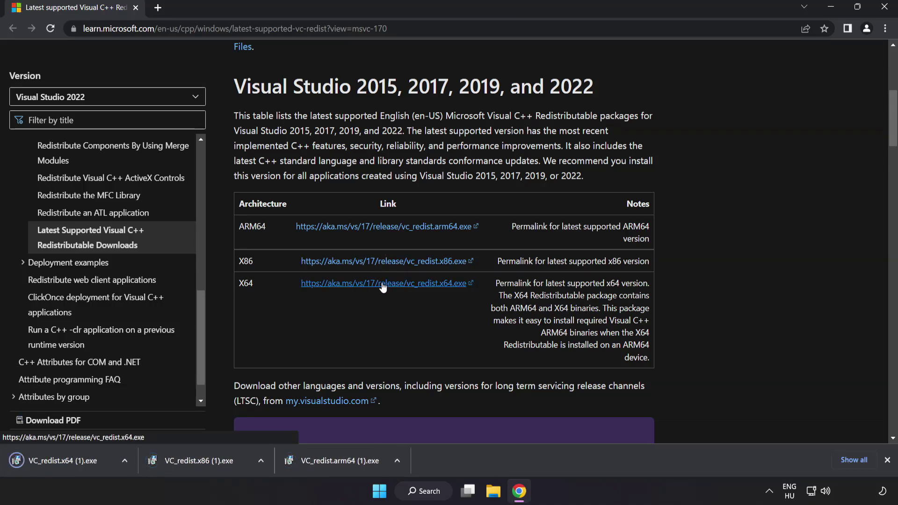
Run the ARM64 redistributable installer, accepting the license terms; setup fails.
{"action": "left_click", "coordinate": [337, 461]}
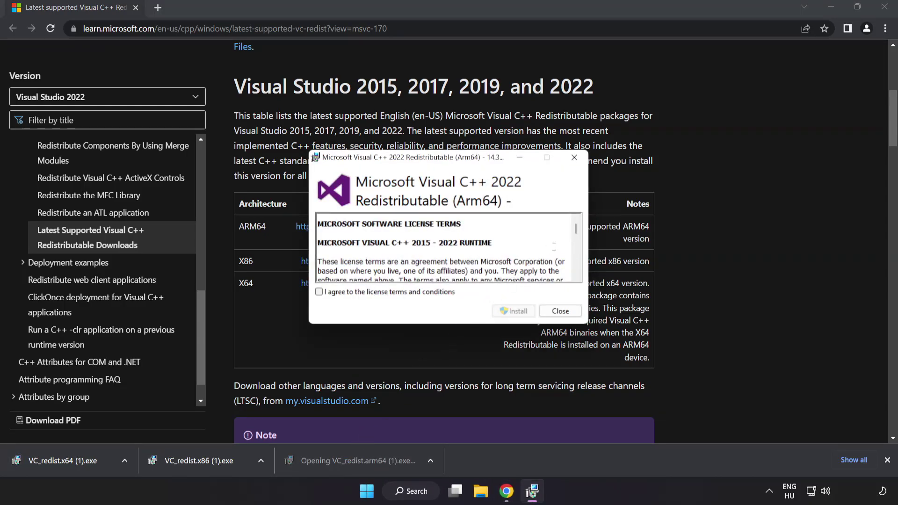
{"action": "left_click_drag", "start_coordinate": [576, 228], "coordinate": [575, 273]}
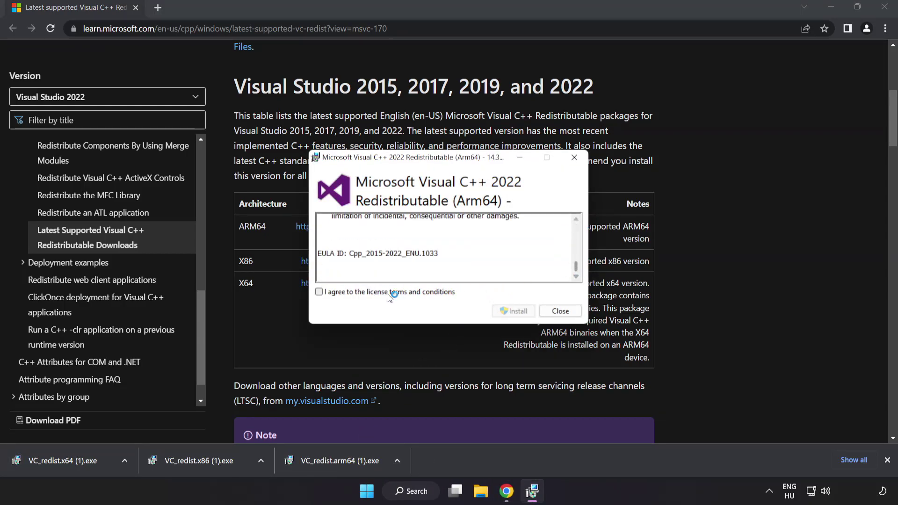
{"action": "left_click", "coordinate": [319, 292]}
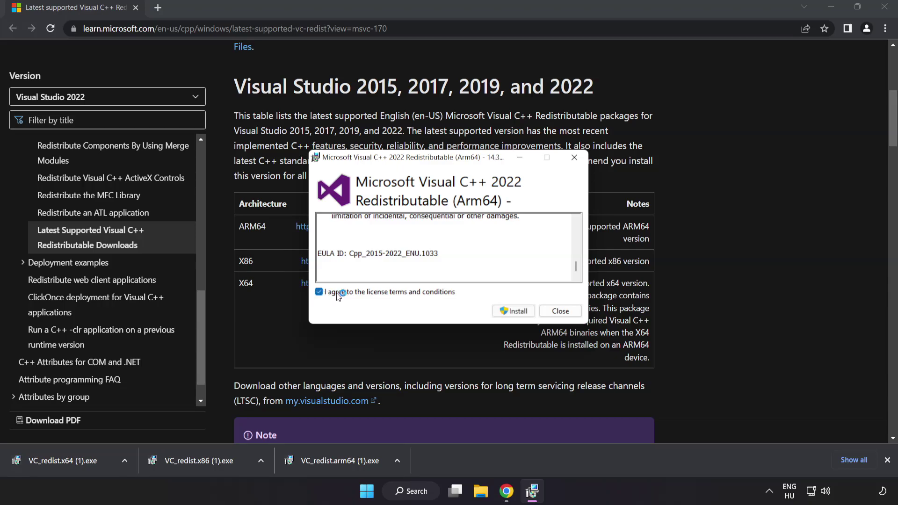
{"action": "left_click", "coordinate": [511, 311]}
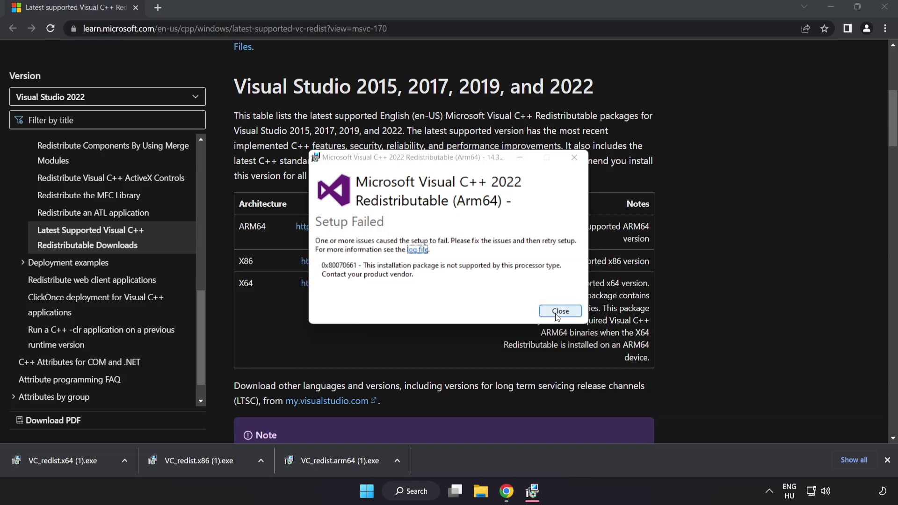
{"action": "left_click", "coordinate": [560, 311]}
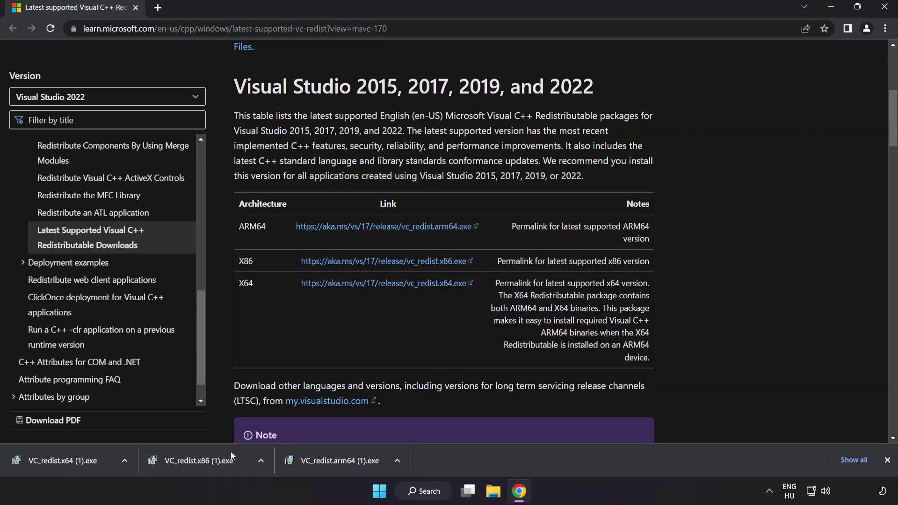
Install the x86 redistributable successfully, attempt the failing x64 one, then close Chrome.
{"action": "left_click", "coordinate": [202, 462]}
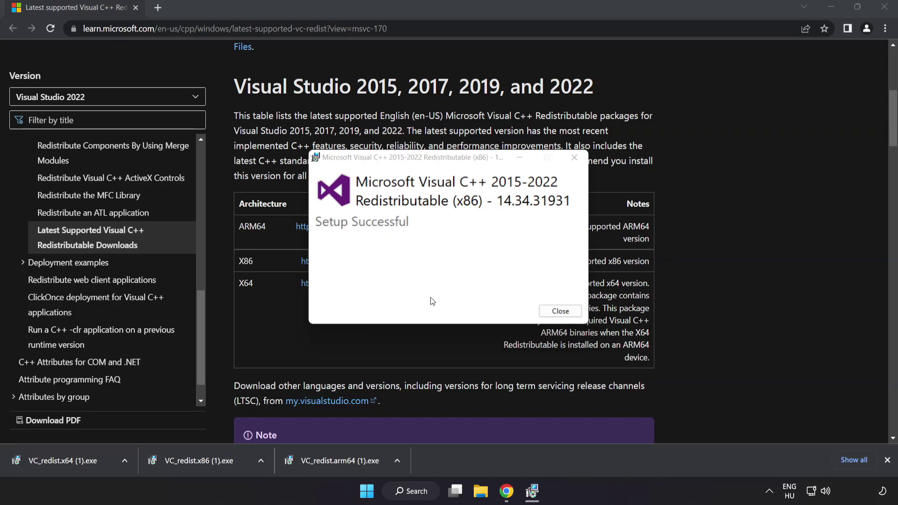
{"action": "left_click", "coordinate": [560, 311]}
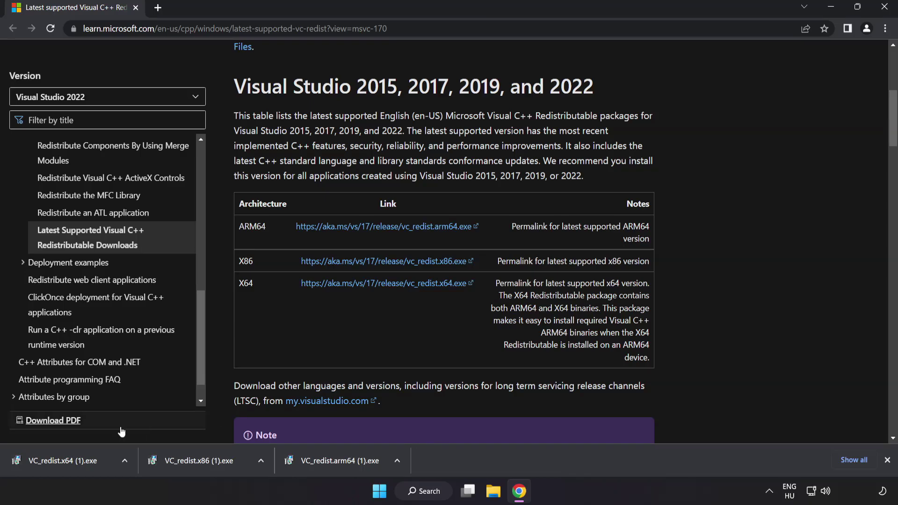
{"action": "left_click", "coordinate": [81, 459]}
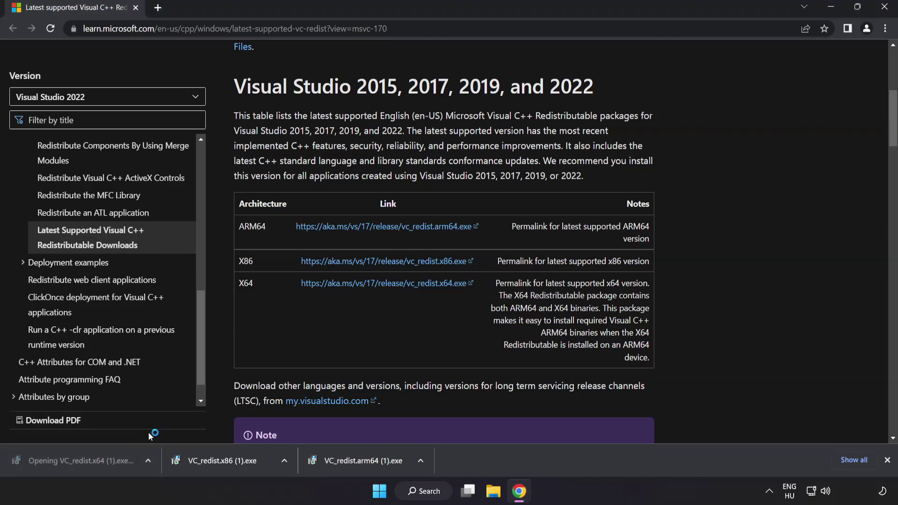
{"action": "left_click", "coordinate": [560, 311]}
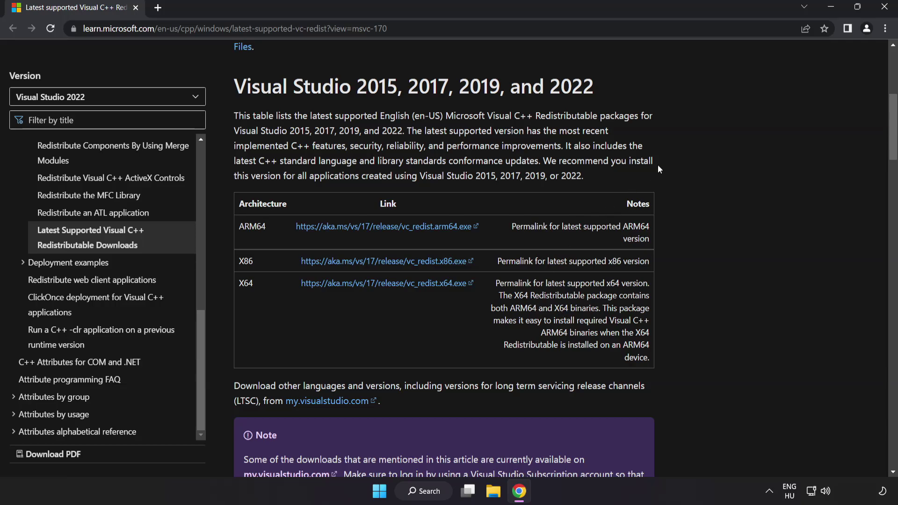
{"action": "left_click", "coordinate": [883, 11]}
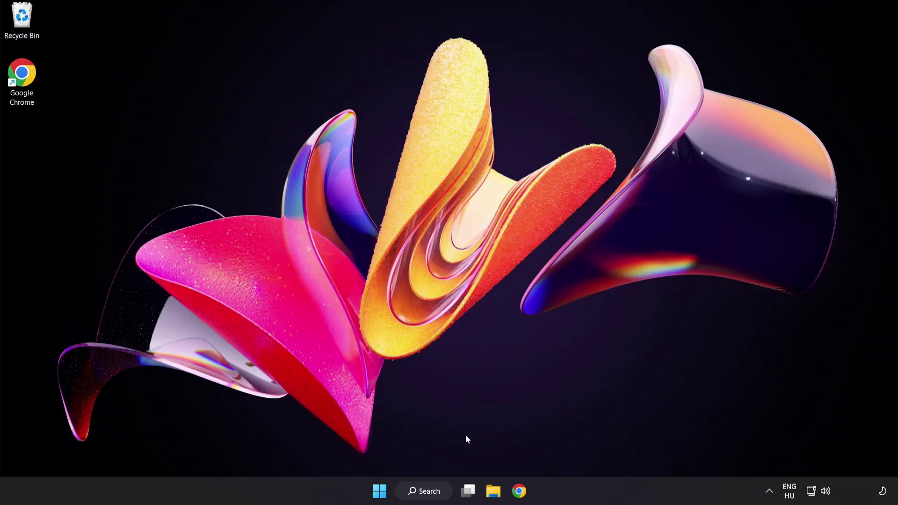
Search for cmd and bring up the Command Prompt result's run-as-administrator option.
{"action": "left_click", "coordinate": [423, 494]}
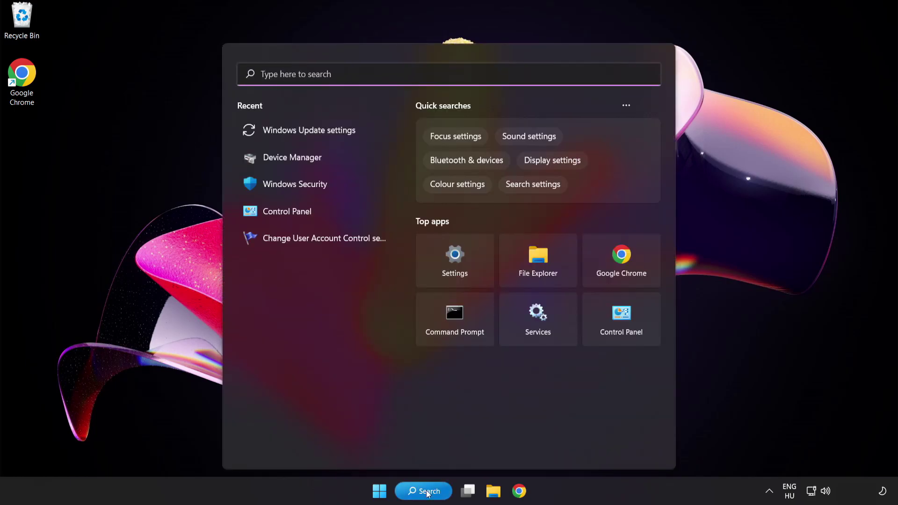
{"action": "type", "text": "cmd"}
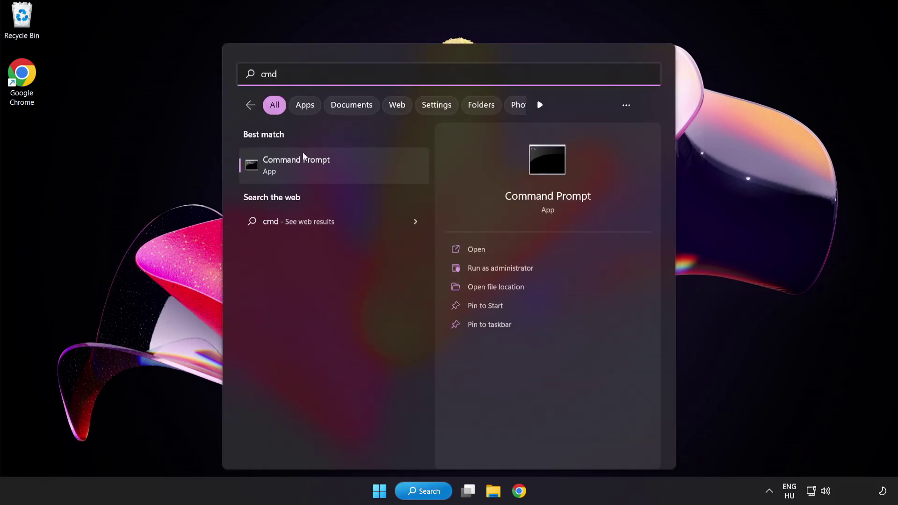
{"action": "right_click", "coordinate": [337, 173]}
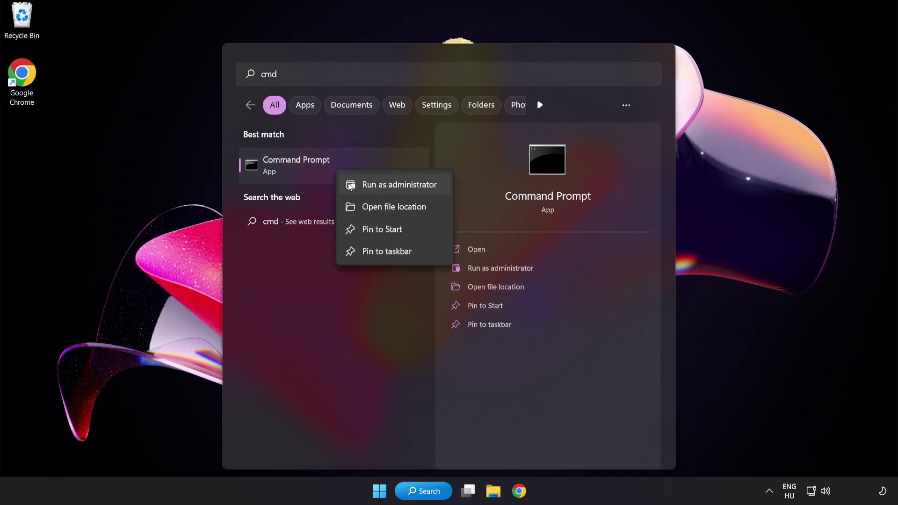
Run sfc /scannow in an administrator Command Prompt moved to the screen centre.
{"action": "left_click", "coordinate": [378, 187]}
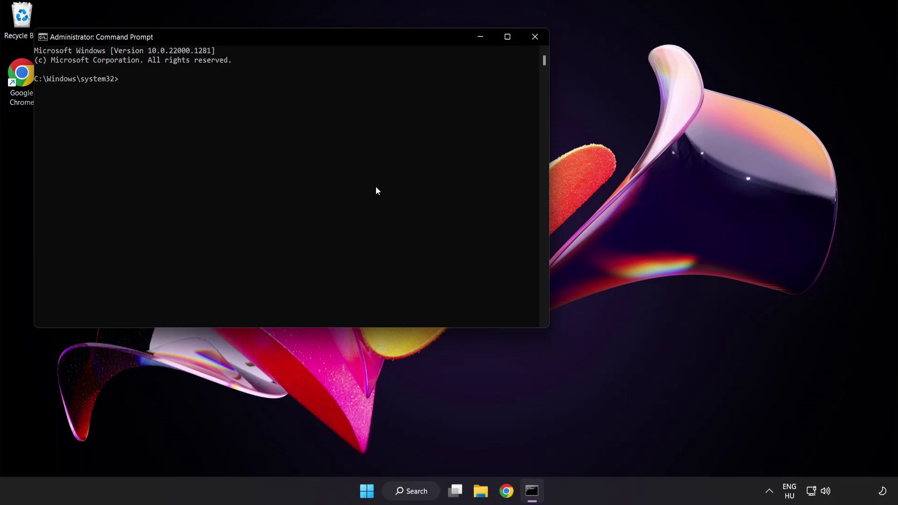
{"action": "left_click_drag", "start_coordinate": [256, 40], "coordinate": [390, 89]}
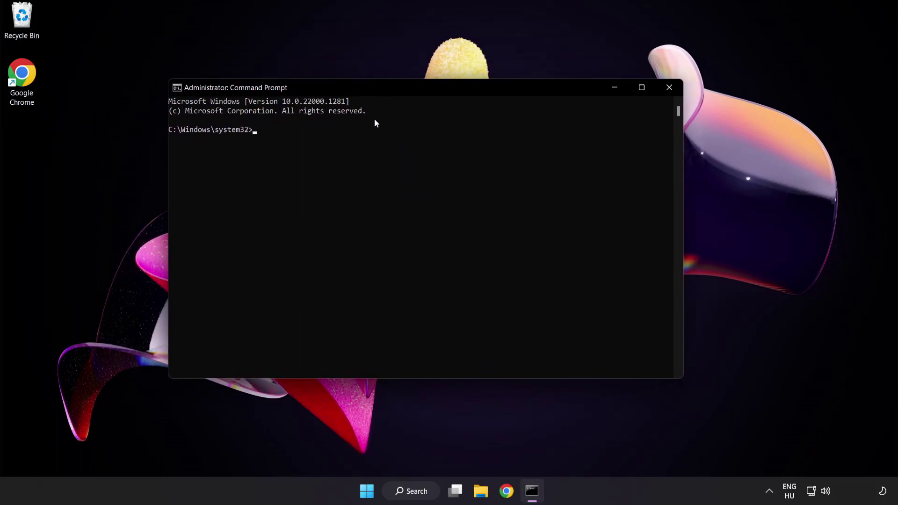
{"action": "type", "text": "sfc"}
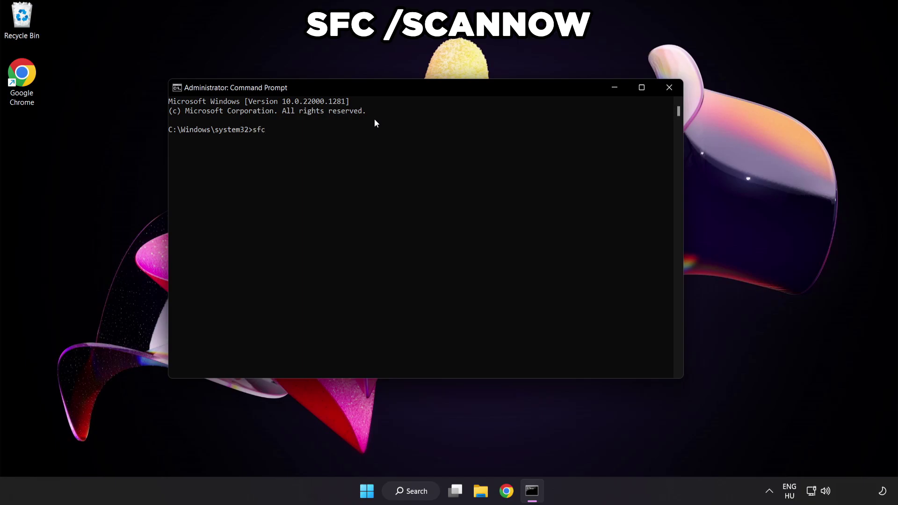
{"action": "type", "text": " /scannow"}
{"action": "key", "text": "Return"}
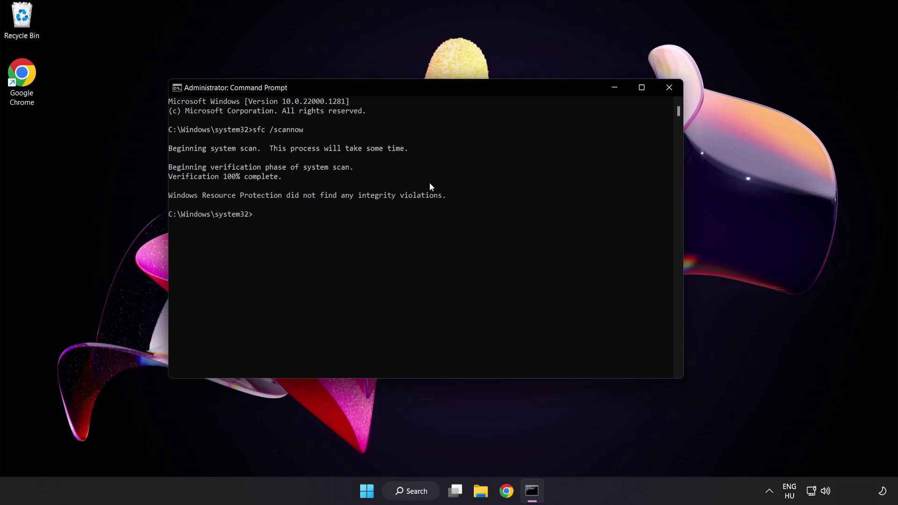
Close the administrator Command Prompt and show the Start menu's power options.
{"action": "left_click", "coordinate": [668, 91]}
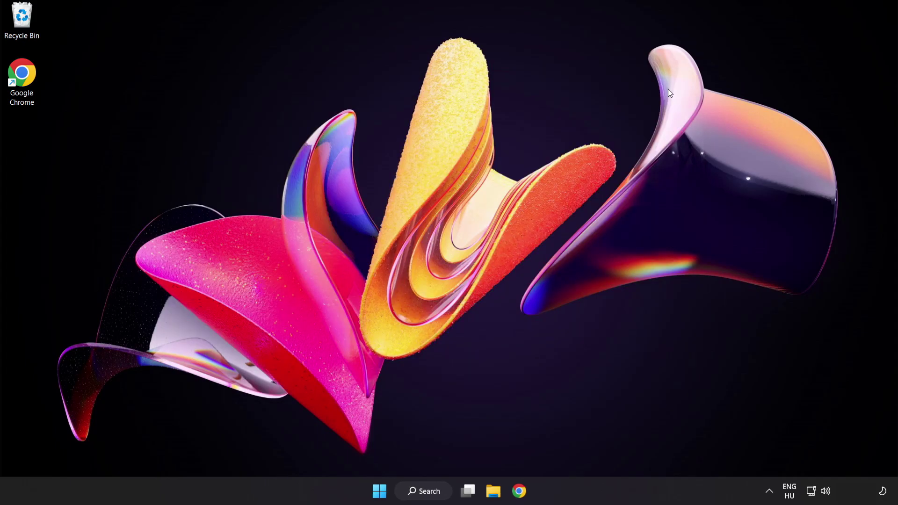
{"action": "left_click", "coordinate": [380, 490]}
{"action": "left_click", "coordinate": [594, 450]}
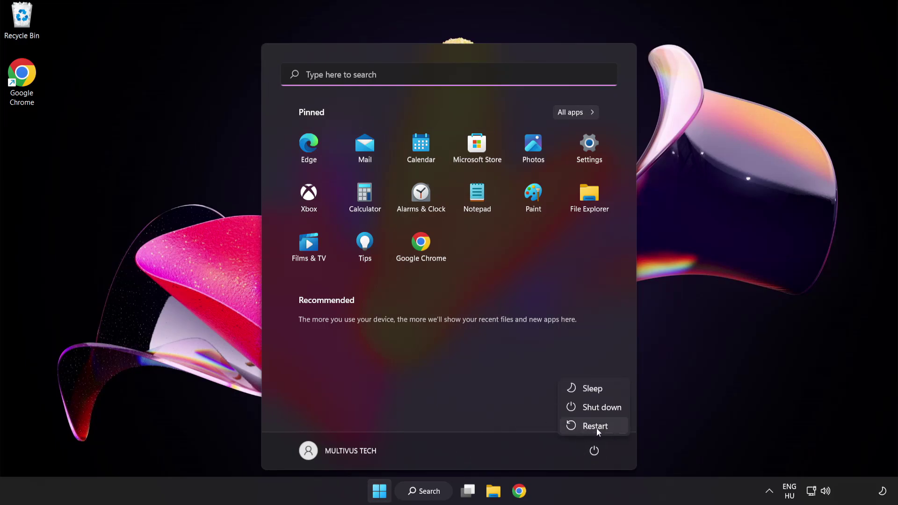